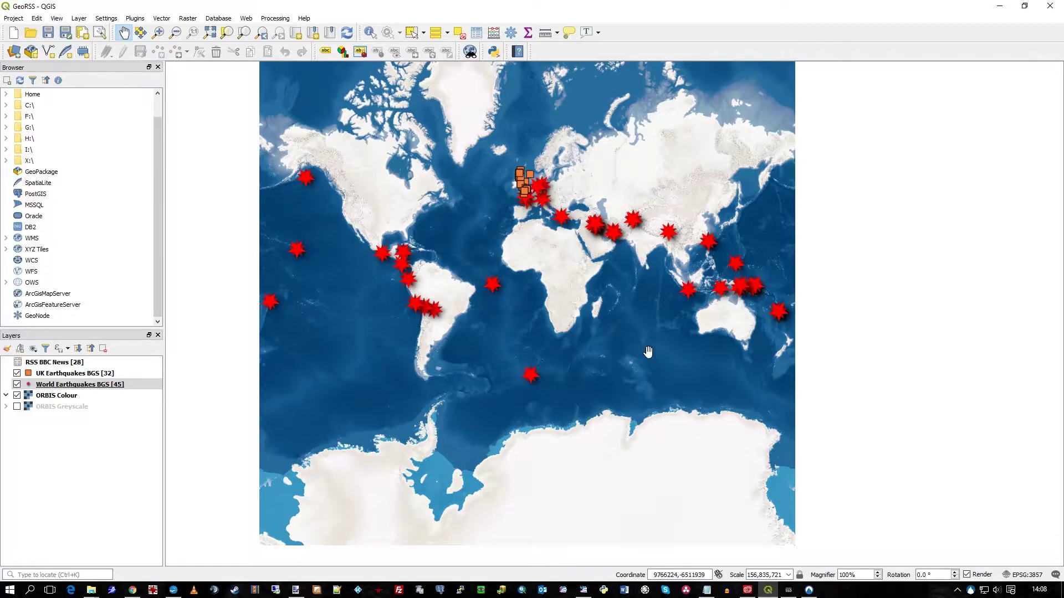
- Shift the world map down slightly, ready to zoom in on a drawn area
left_click_drag(596, 294, 590, 355)
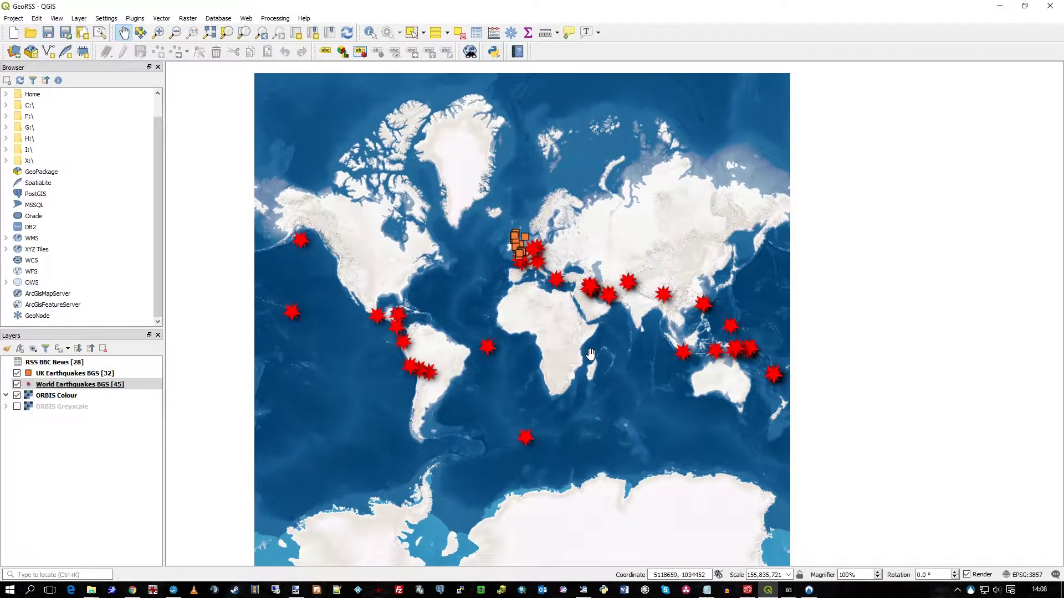
left_click(158, 32)
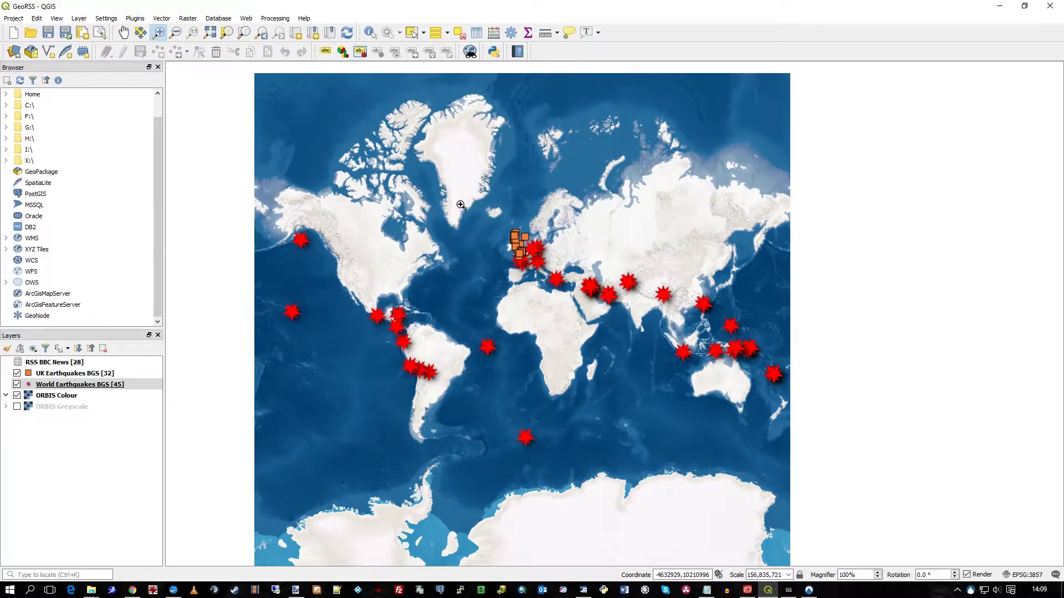
- Zoom in on Europe and pan to frame Europe, North Africa and western Asia
left_click_drag(464, 200, 594, 326)
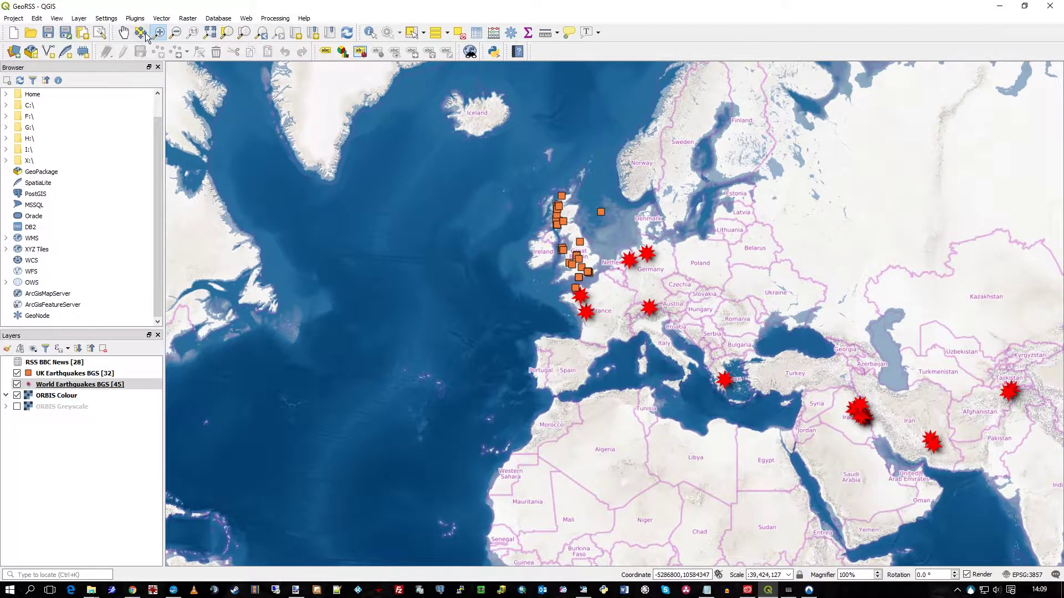
left_click(124, 33)
left_click_drag(874, 319, 701, 309)
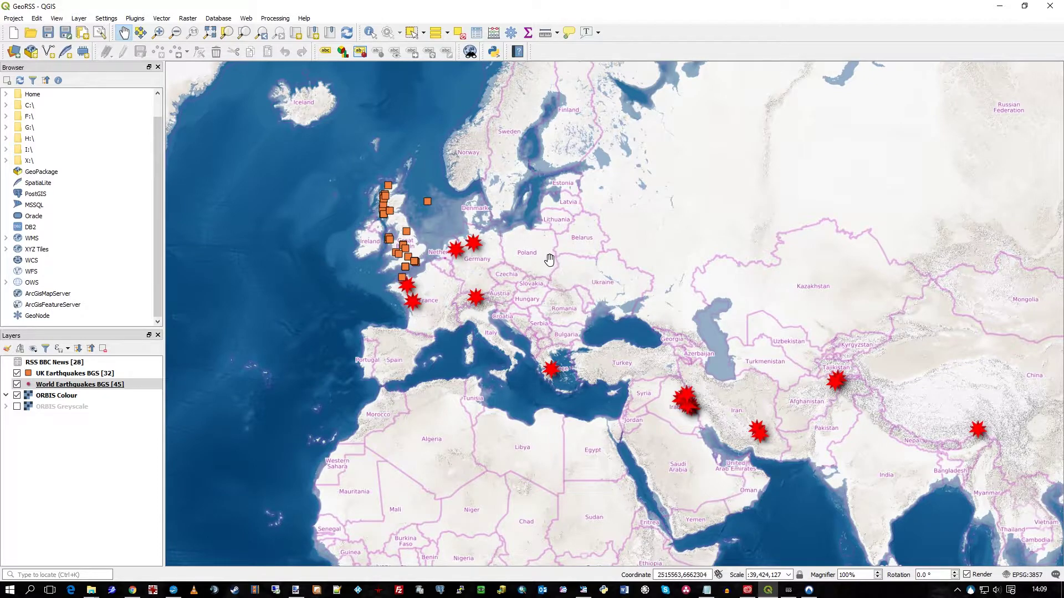
left_click_drag(549, 260, 585, 280)
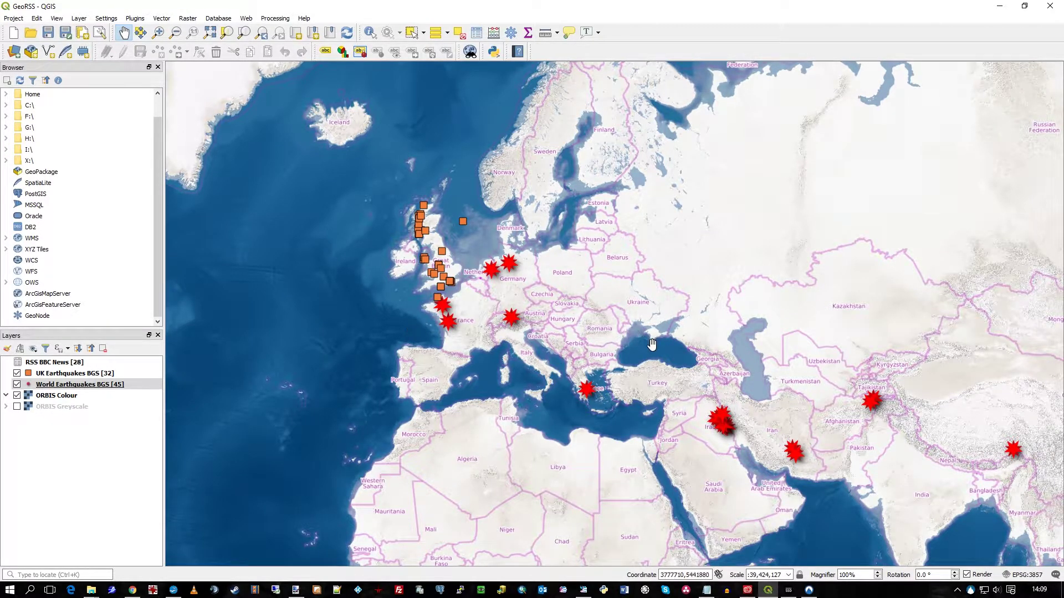
left_click_drag(580, 316, 548, 333)
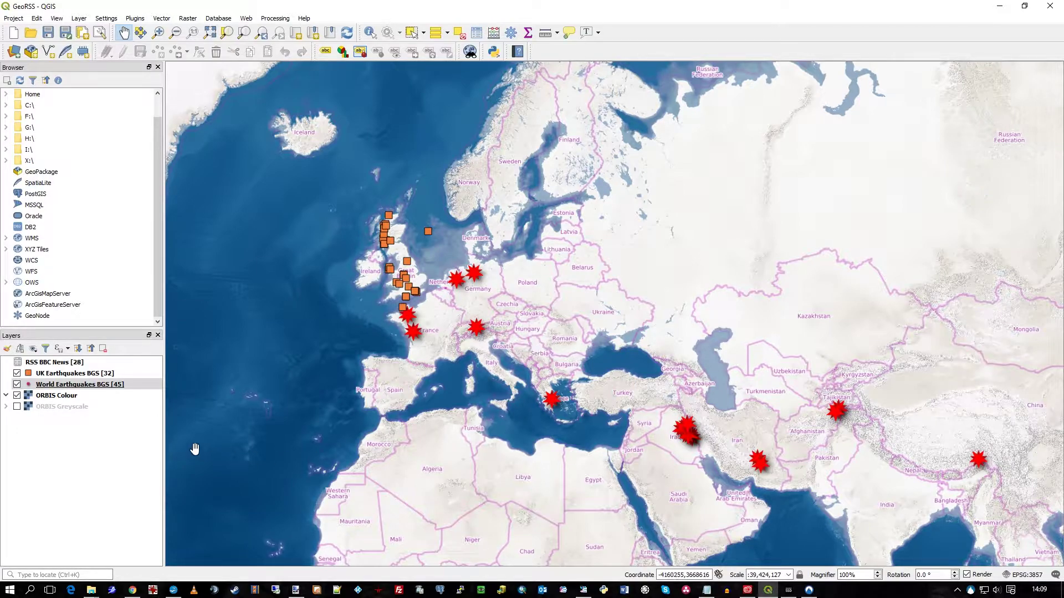
- Select the UK Earthquakes BGS layer in the Layers panel
left_click(69, 378)
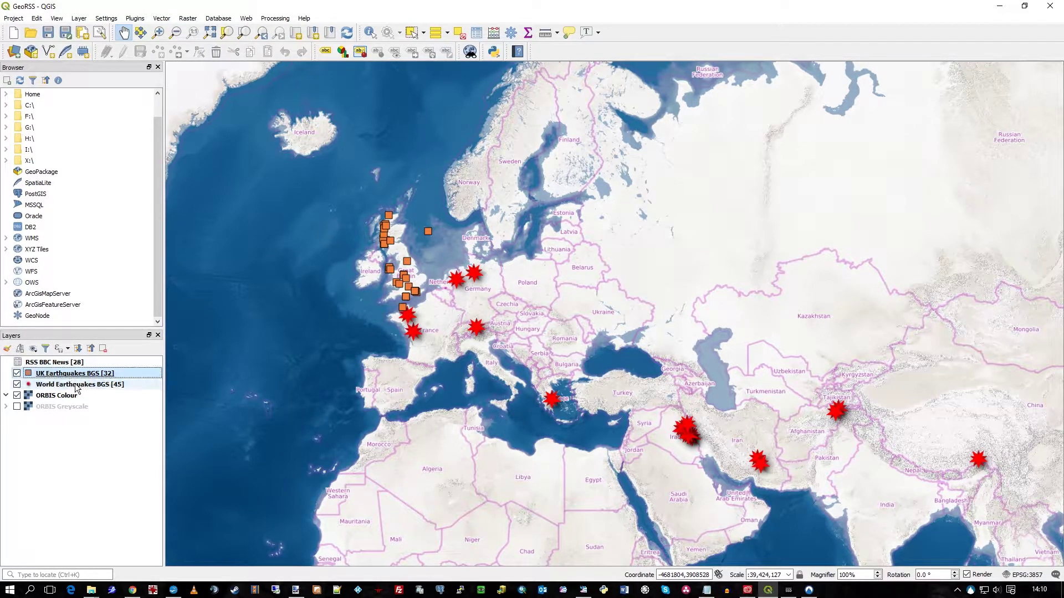
left_click(79, 385)
left_click(72, 374)
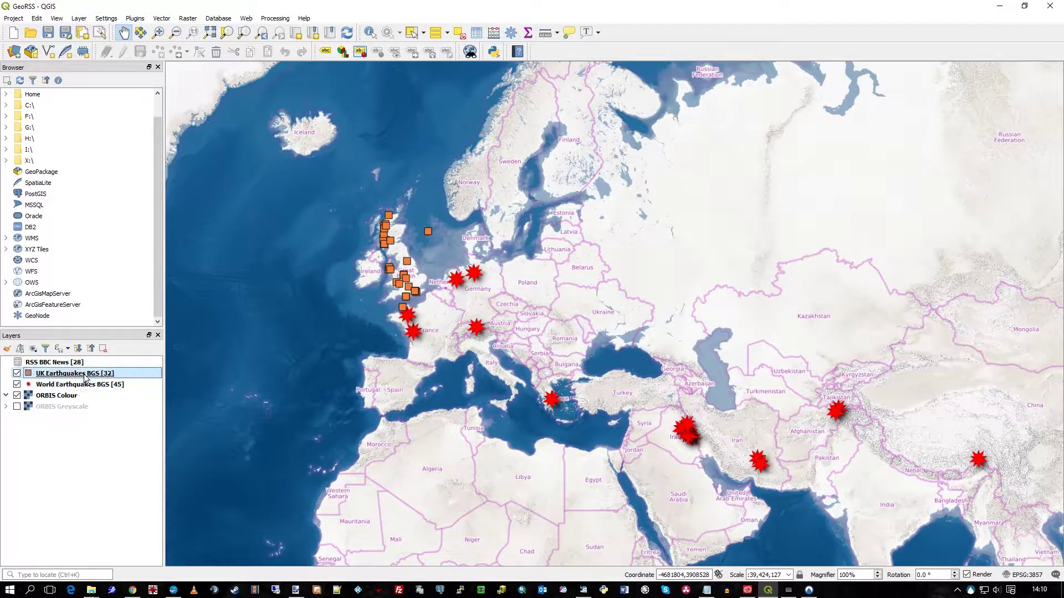
- Zoom in on Britain and Ireland to about 1:4,738,685
left_click_drag(504, 278, 536, 292)
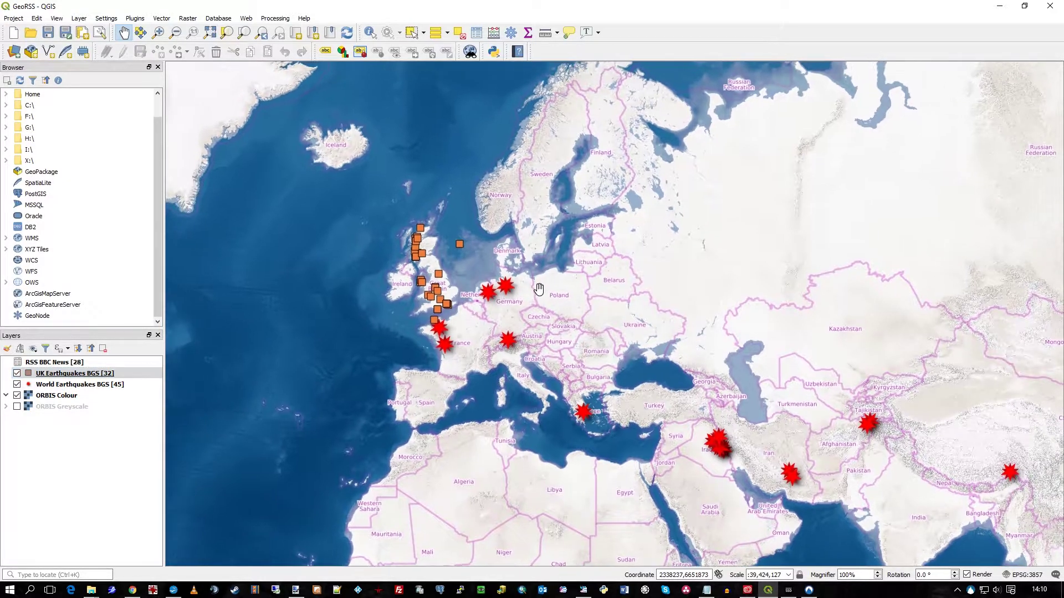
left_click(158, 32)
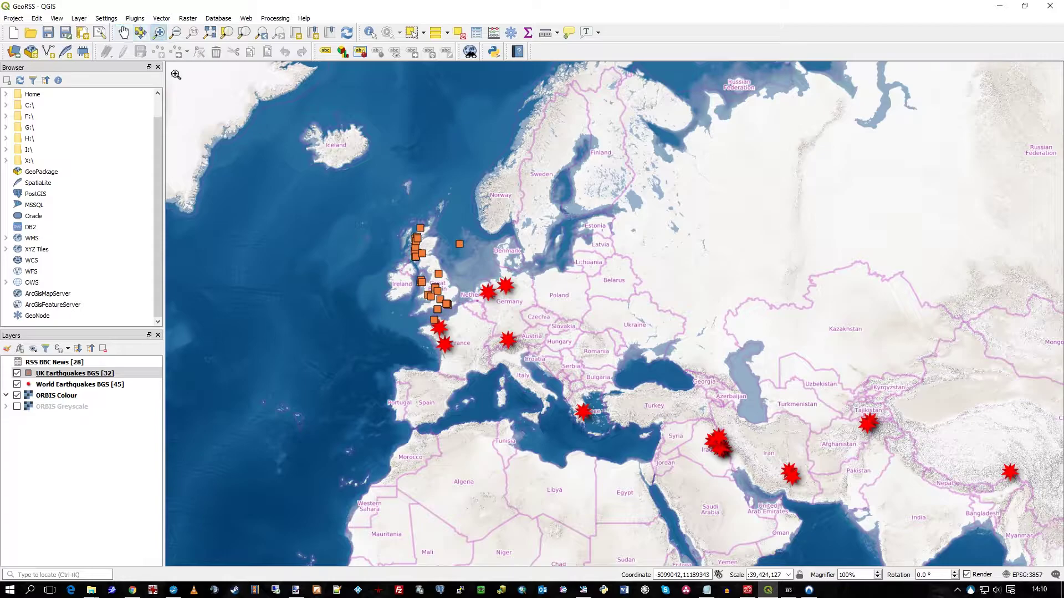
left_click_drag(356, 201, 482, 330)
left_click(684, 418)
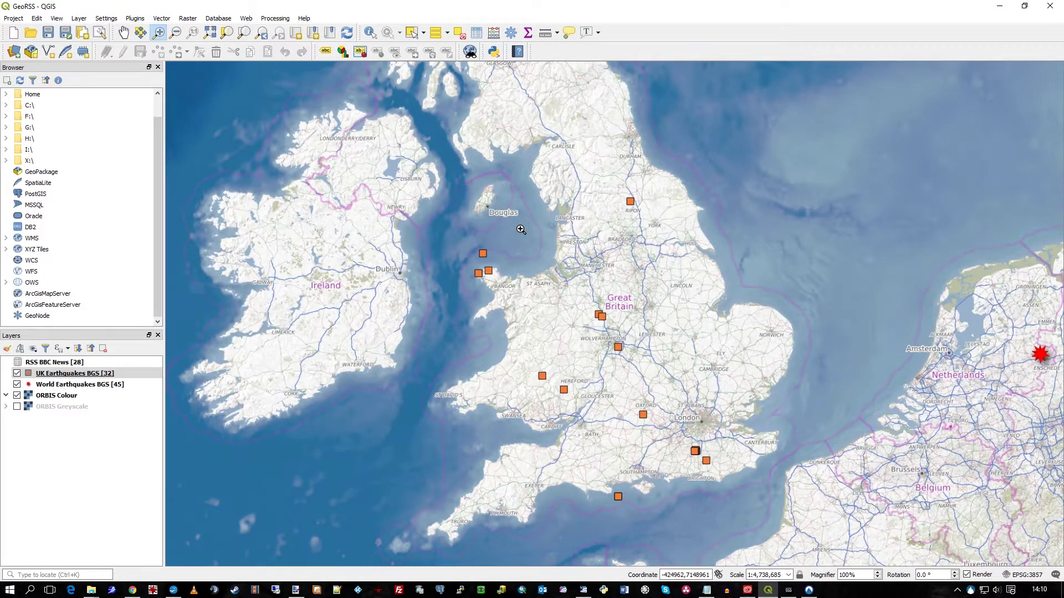
left_click(372, 34)
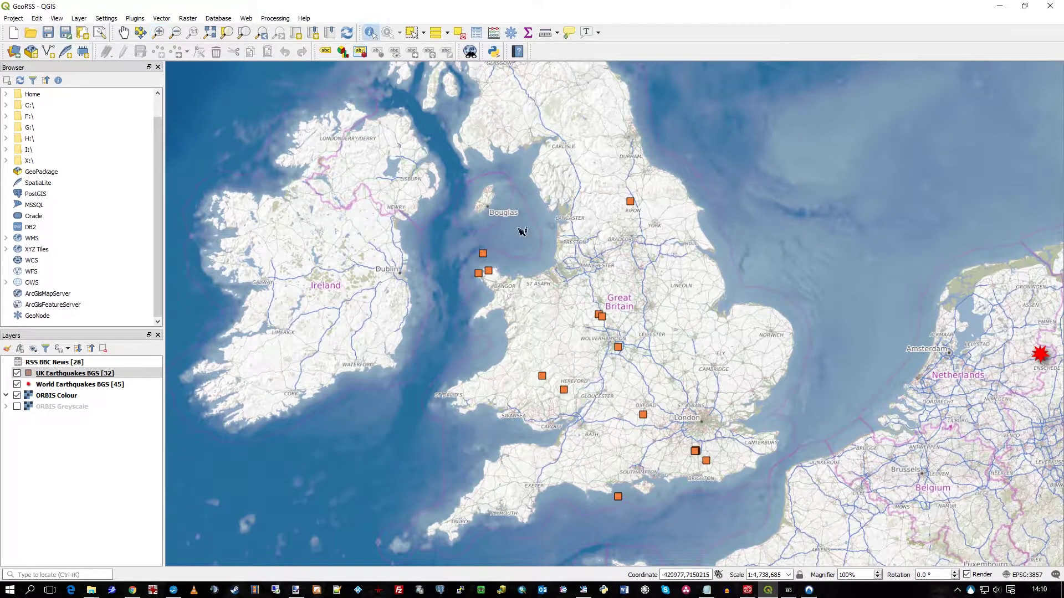
left_click(564, 390)
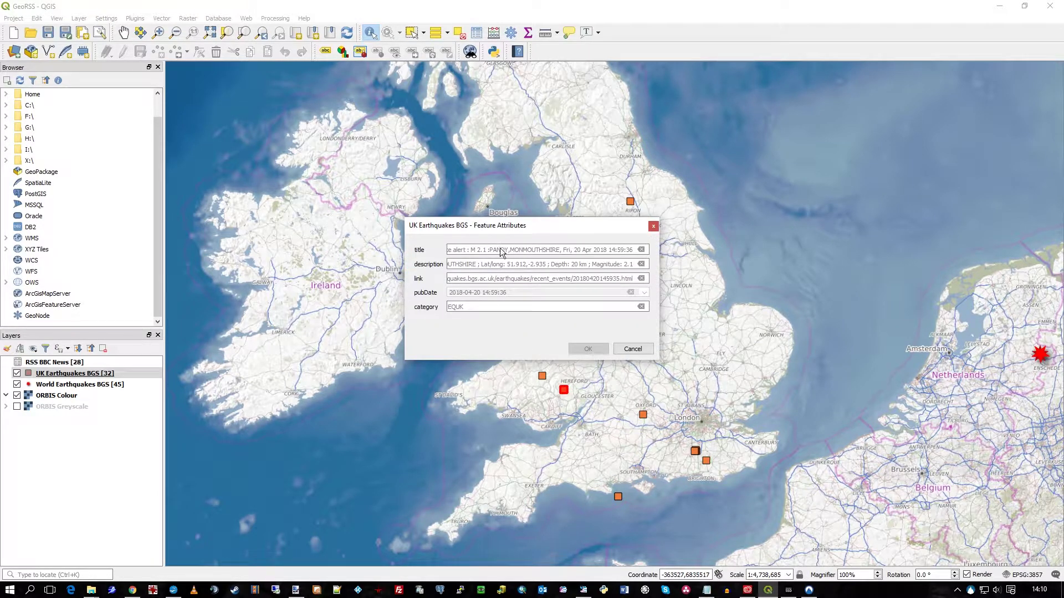
left_click_drag(501, 252, 406, 251)
left_click(520, 249)
left_click_drag(507, 249, 522, 251)
left_click_drag(505, 268, 539, 270)
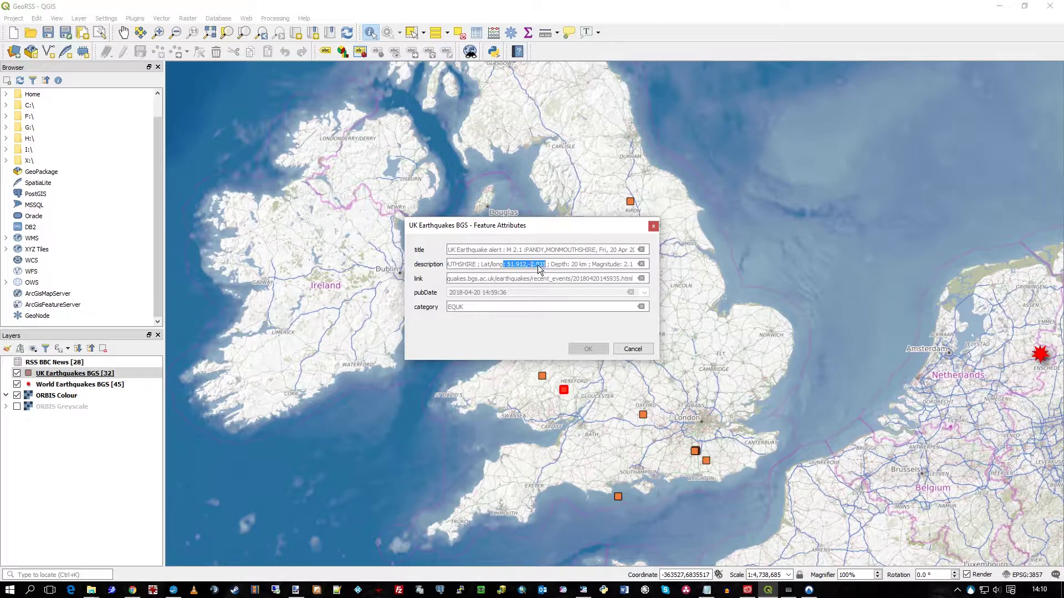
left_click(580, 267)
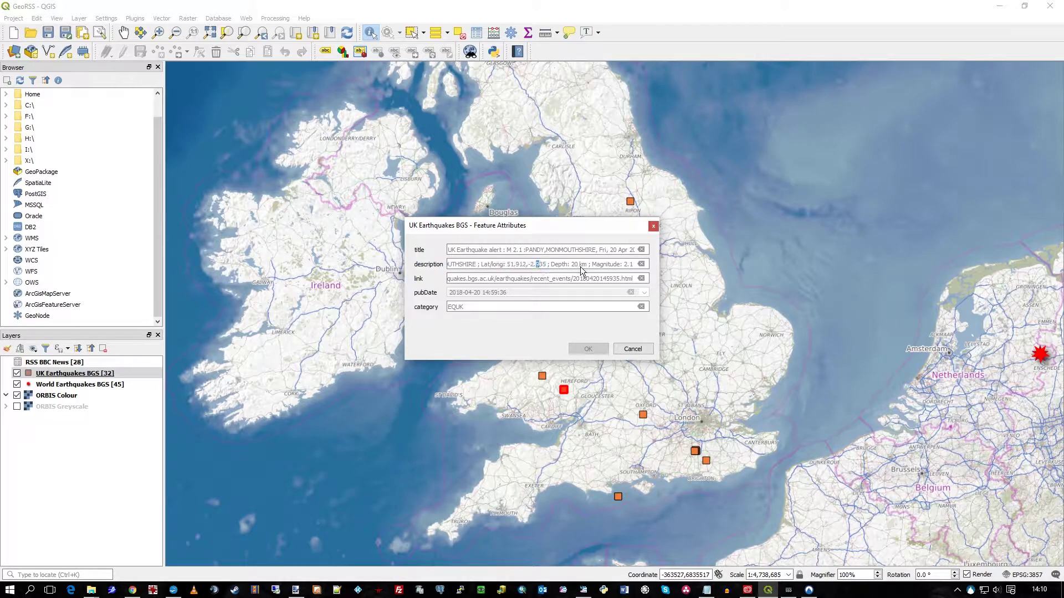
left_click(521, 253)
left_click_drag(523, 254, 510, 253)
left_click(633, 348)
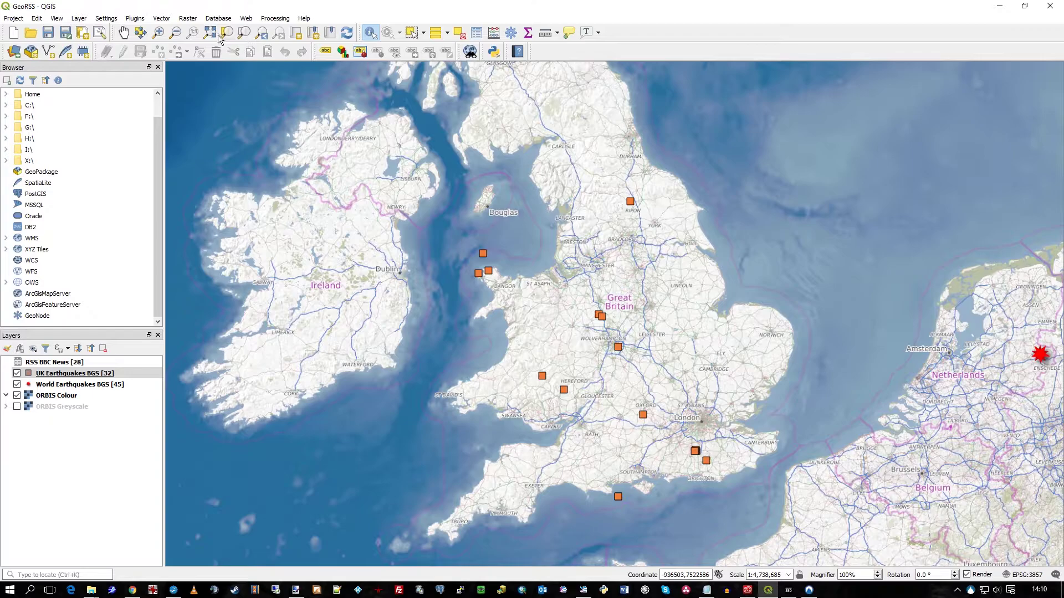
- Pan Britain slightly and zoom into mid and south Wales
left_click(124, 34)
left_click_drag(607, 379, 560, 328)
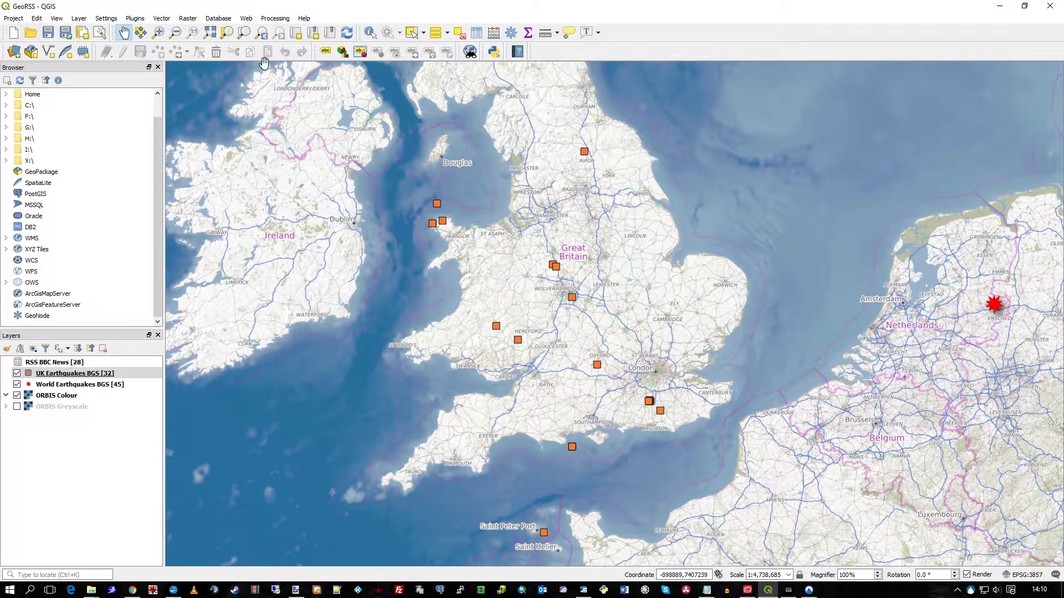
left_click(158, 32)
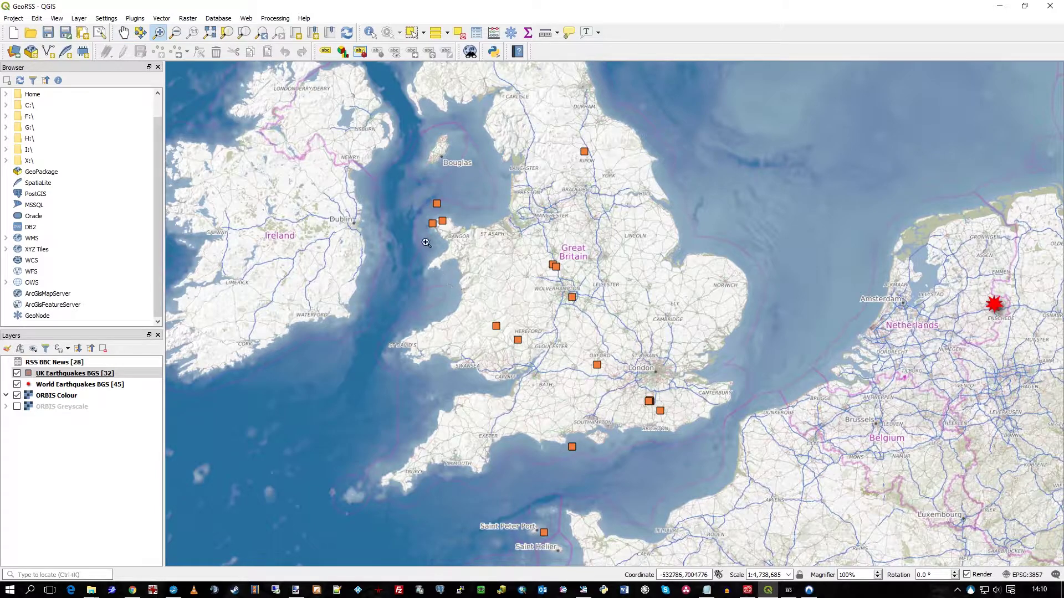
left_click_drag(426, 242, 618, 393)
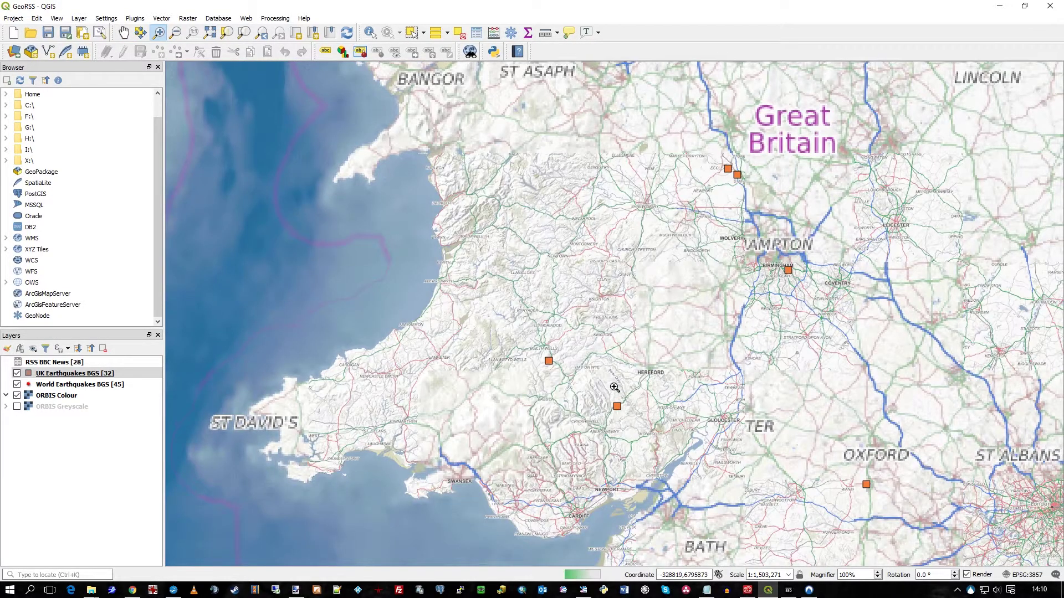
left_click_drag(442, 287, 687, 467)
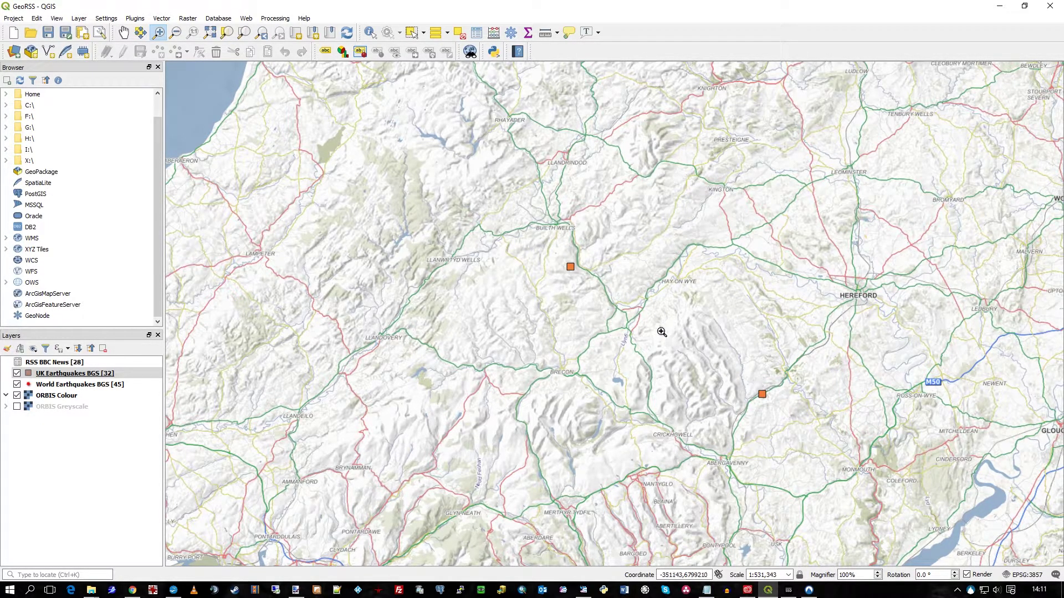
- Zoom out in steps until Britain, France and Germany are visible
left_click(175, 33)
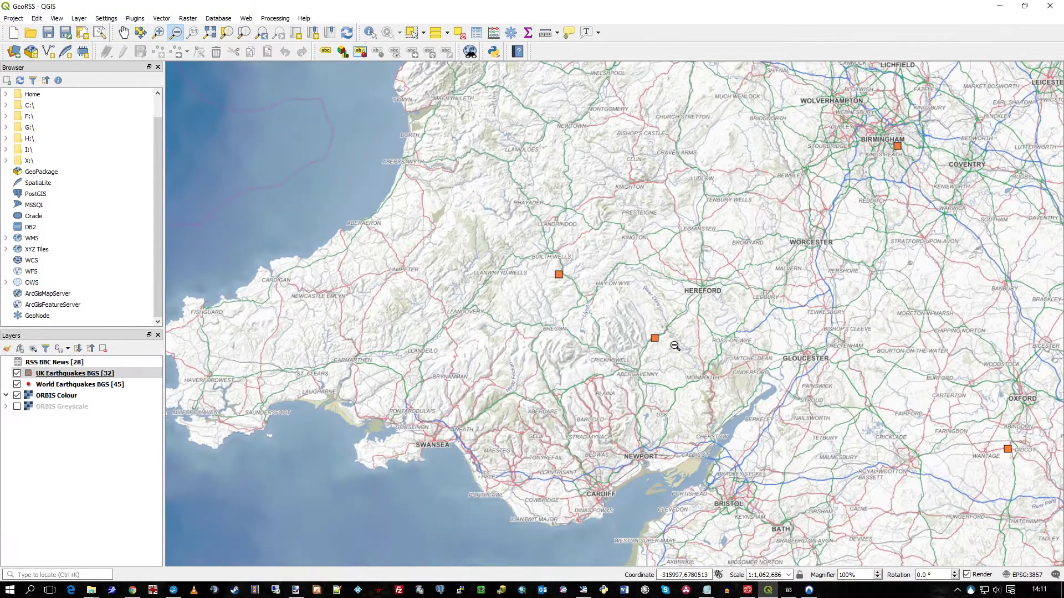
left_click(676, 346)
left_click(663, 339)
left_click(697, 332)
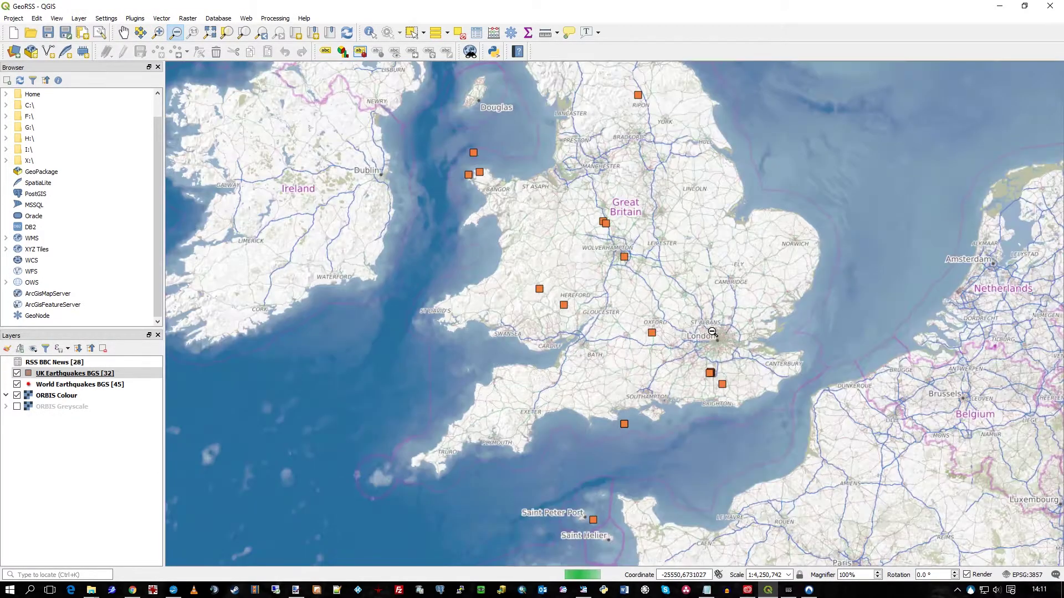
left_click(622, 310)
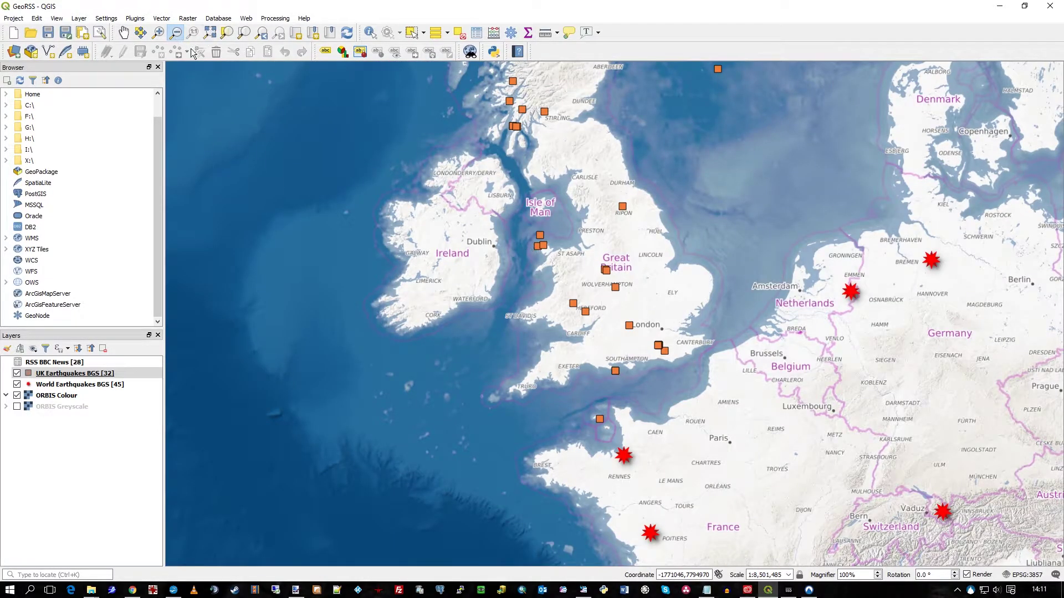
left_click(67, 374)
left_click(124, 32)
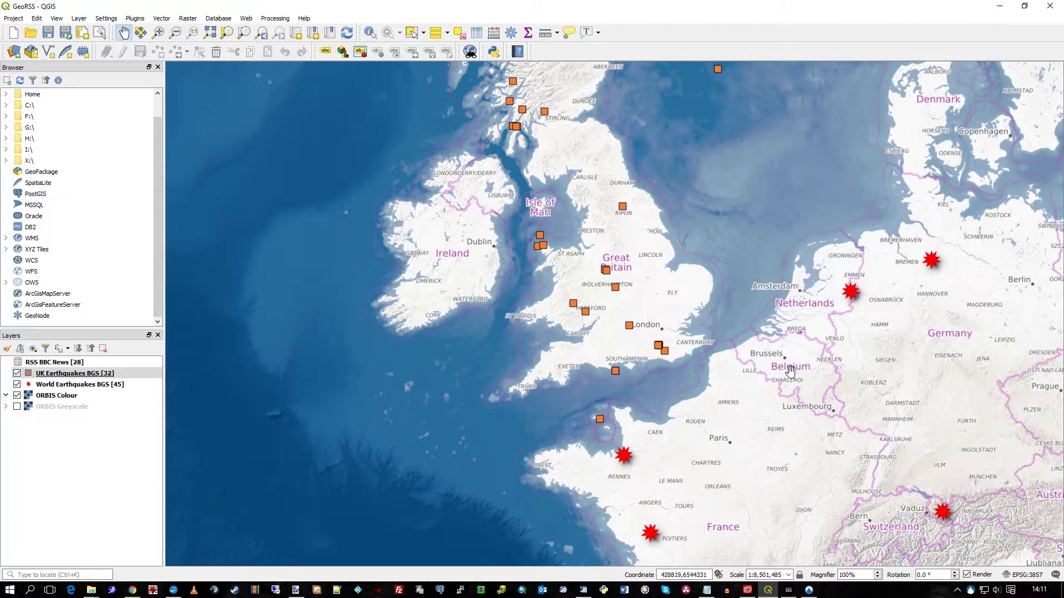
left_click_drag(790, 371, 613, 279)
left_click_drag(611, 353, 717, 282)
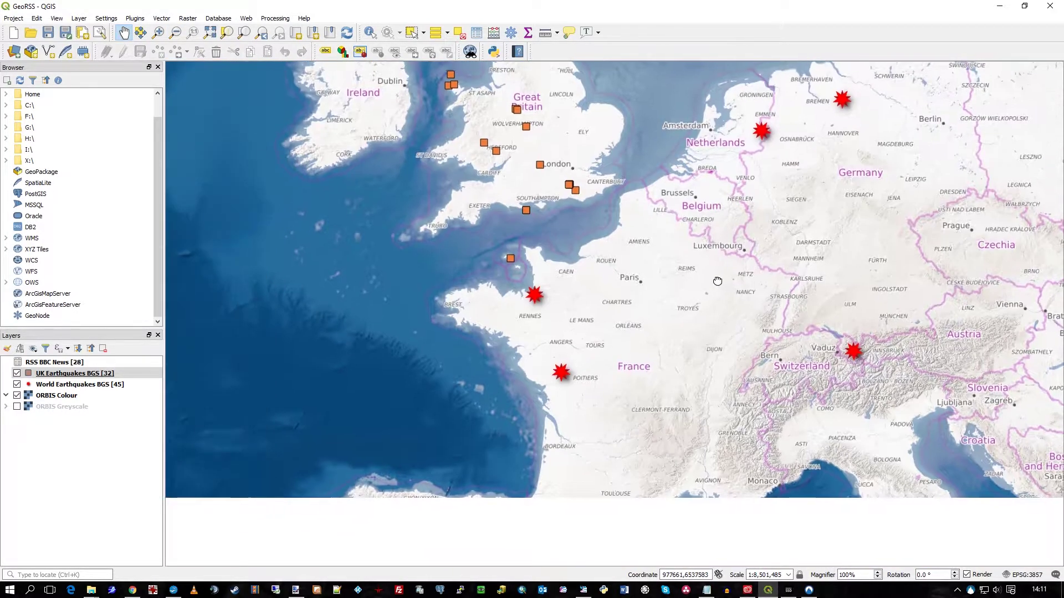
scroll(504, 320, "down", 1)
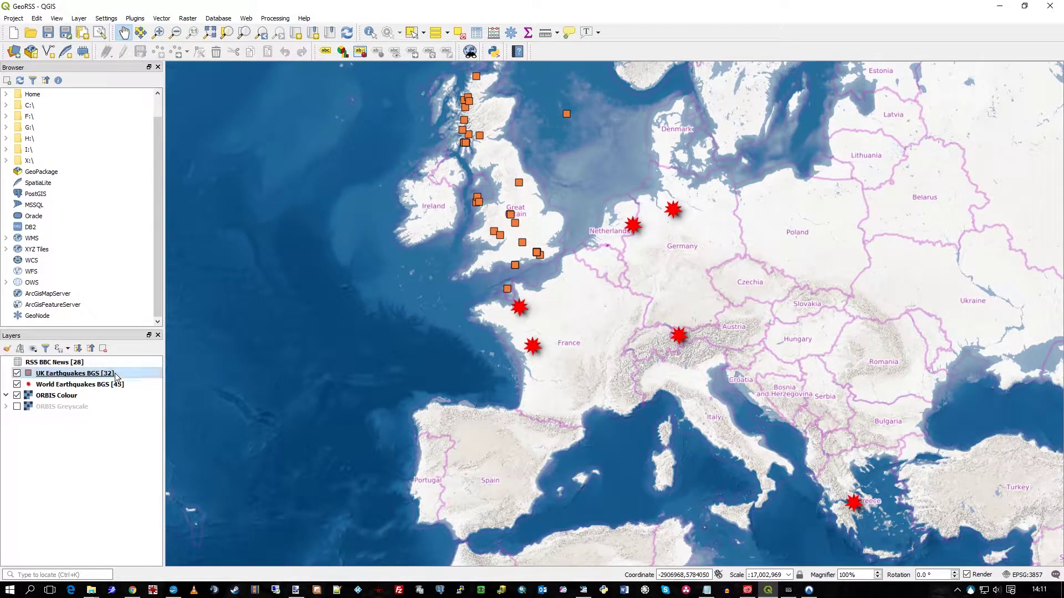
left_click(102, 385)
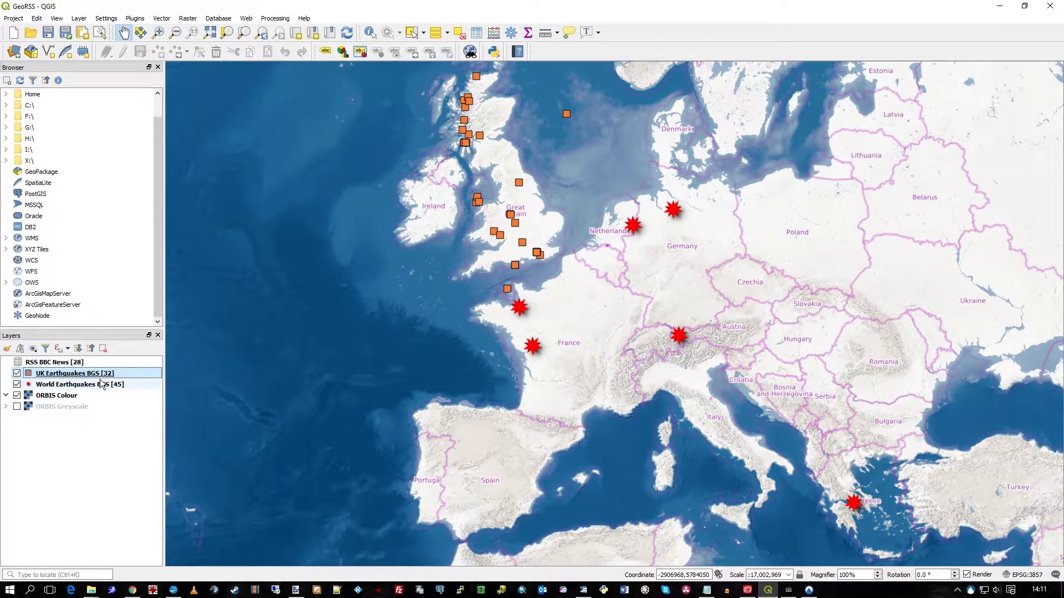
mouse_move(82, 379)
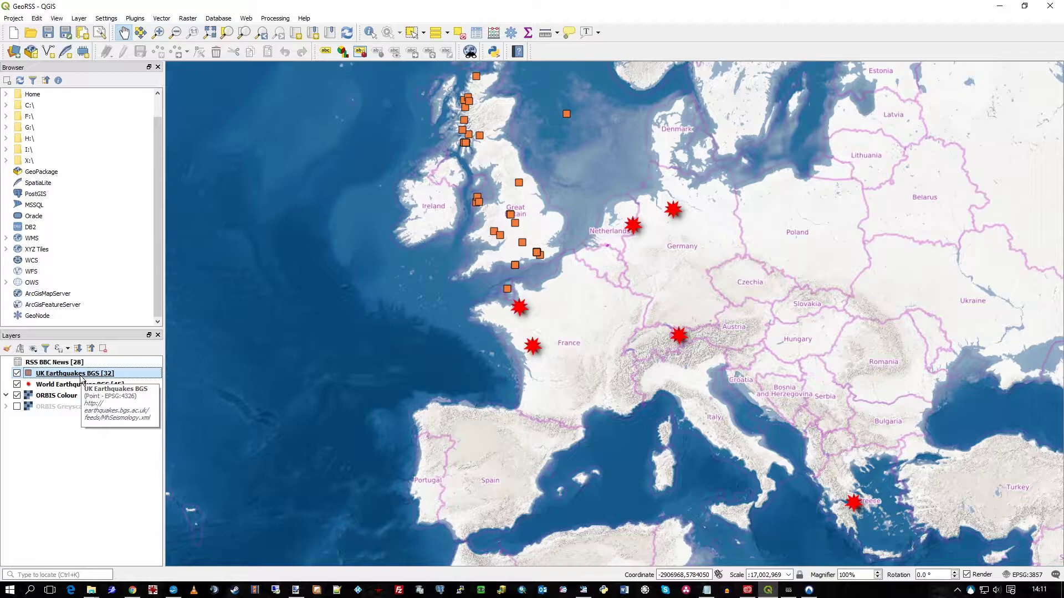
left_click(83, 363)
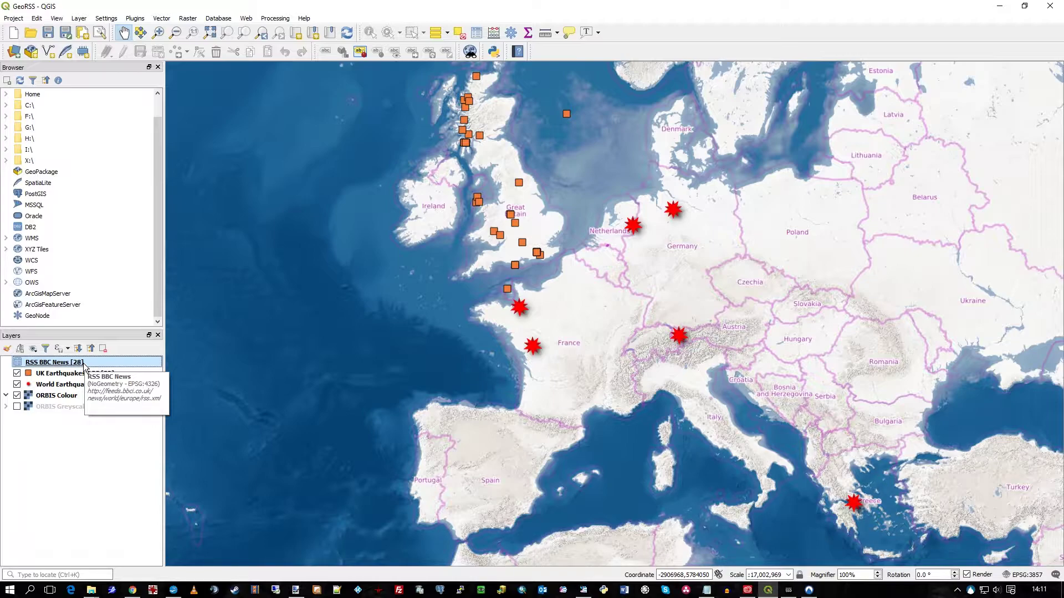
left_click(707, 591)
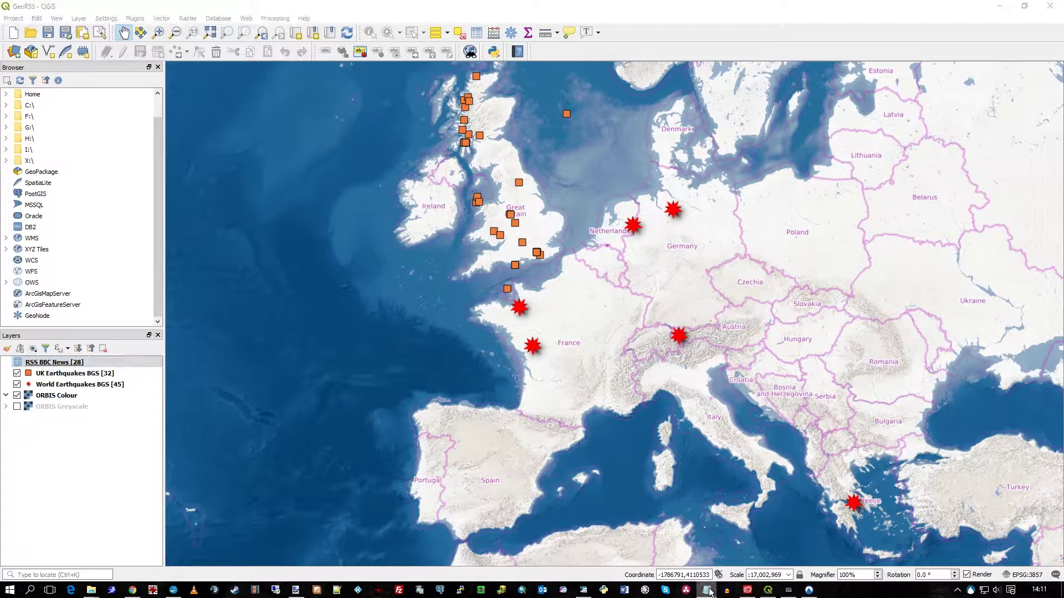
left_click(195, 344)
left_click(57, 364)
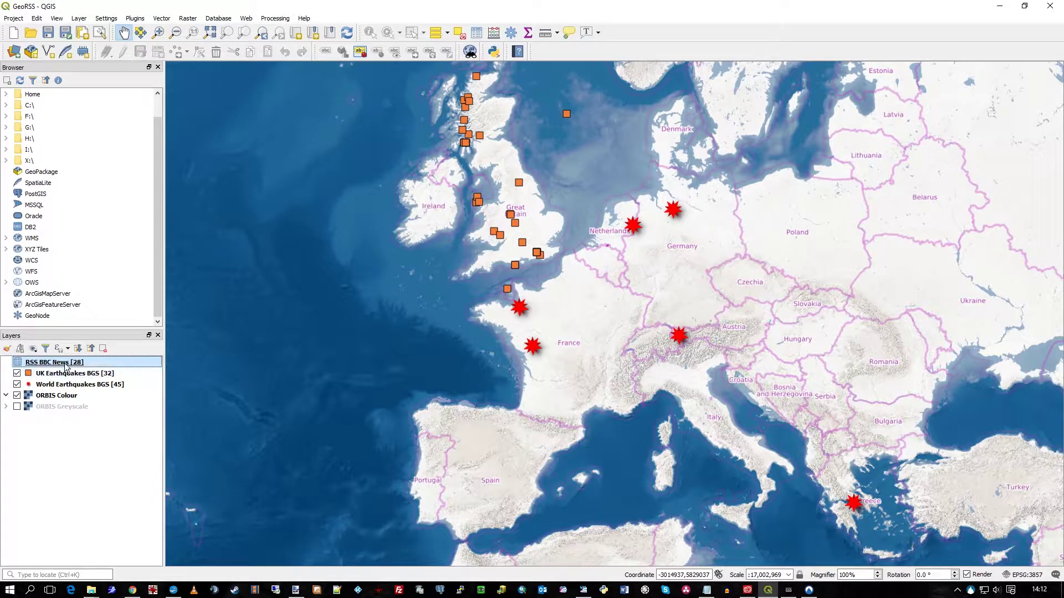
right_click(66, 367)
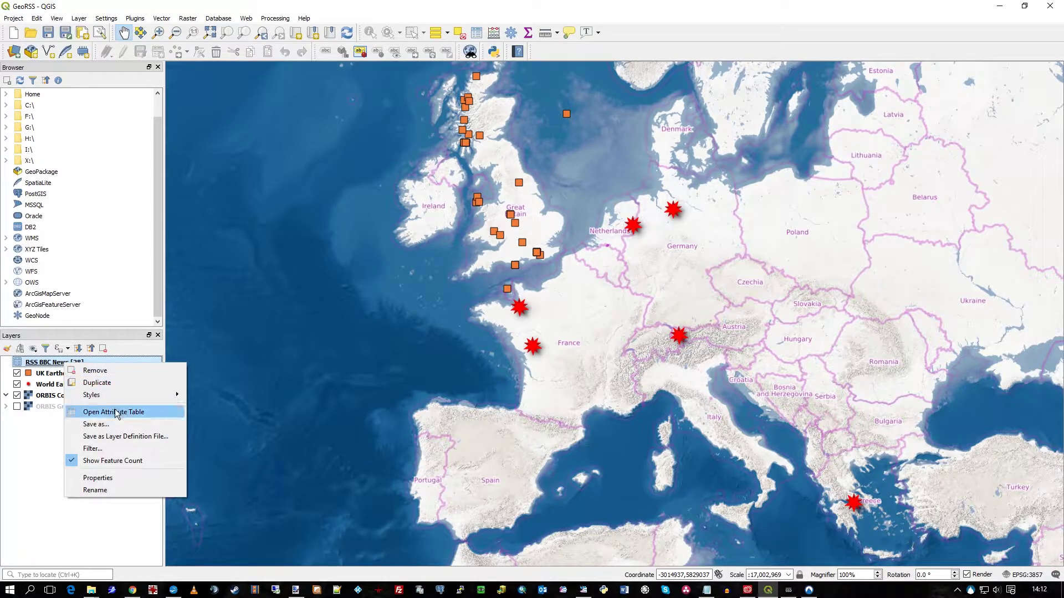
left_click(115, 409)
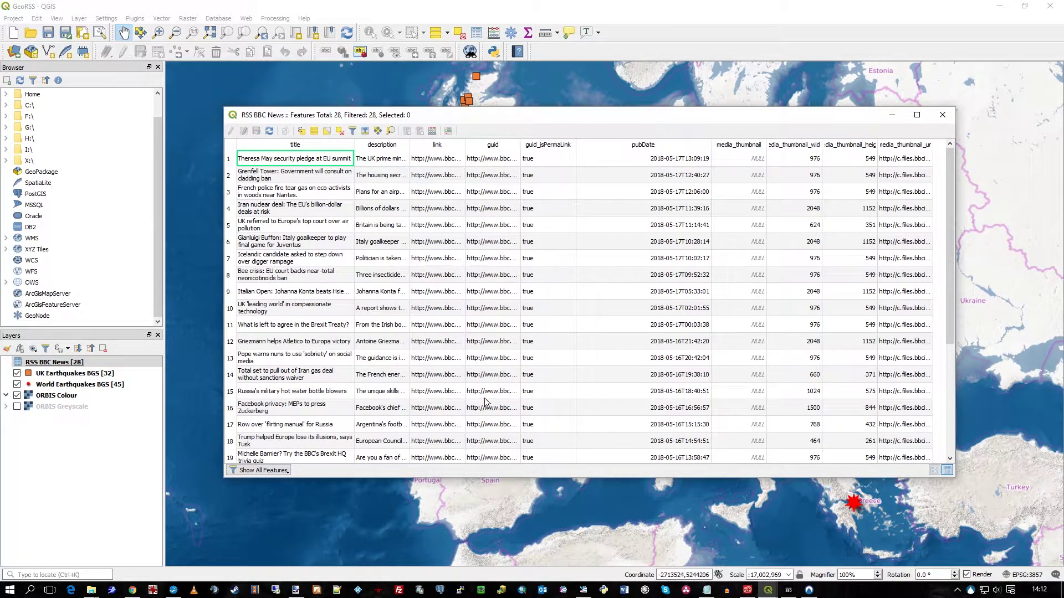
scroll(297, 202, "down", 3)
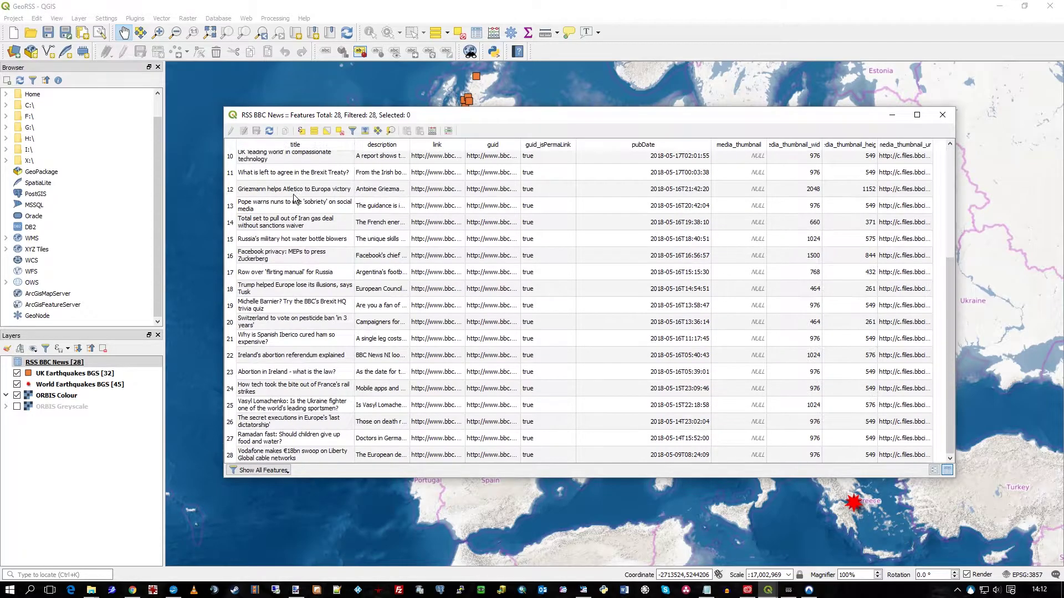
scroll(310, 310, "up", 3)
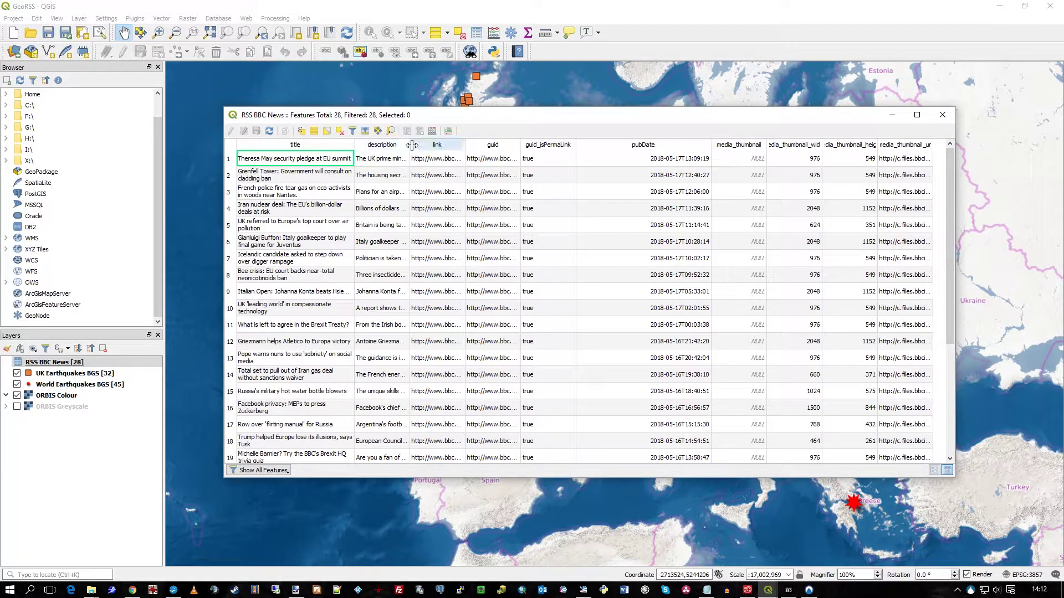
left_click_drag(409, 144, 496, 146)
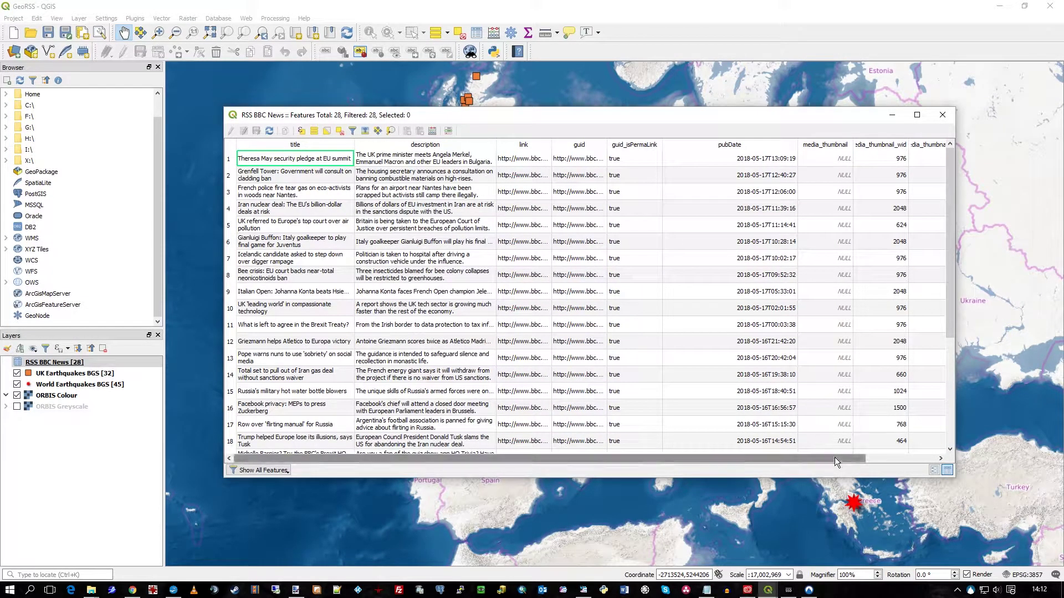
left_click_drag(835, 457, 798, 459)
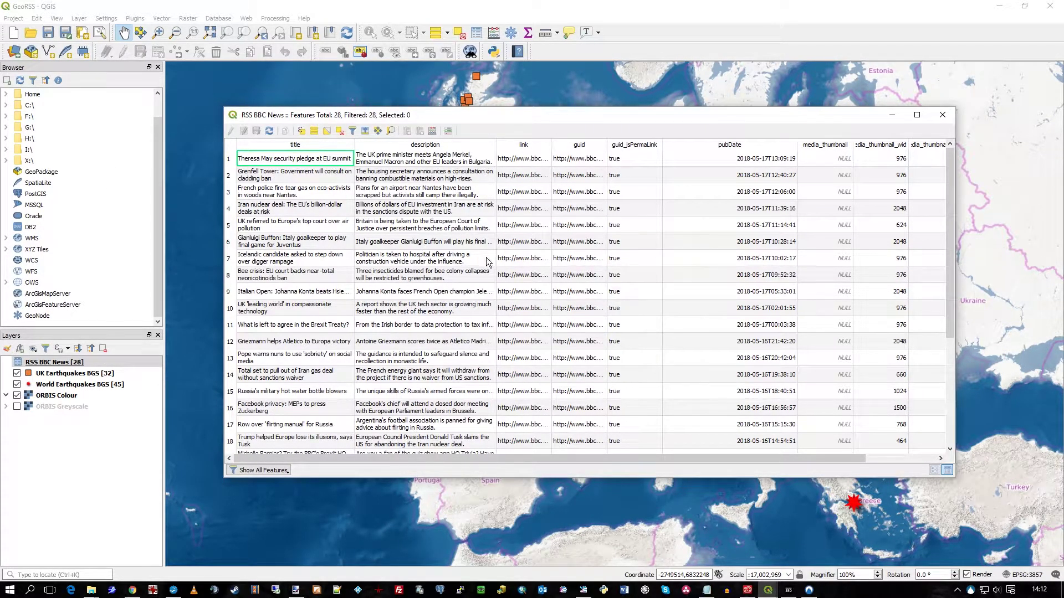
left_click(944, 114)
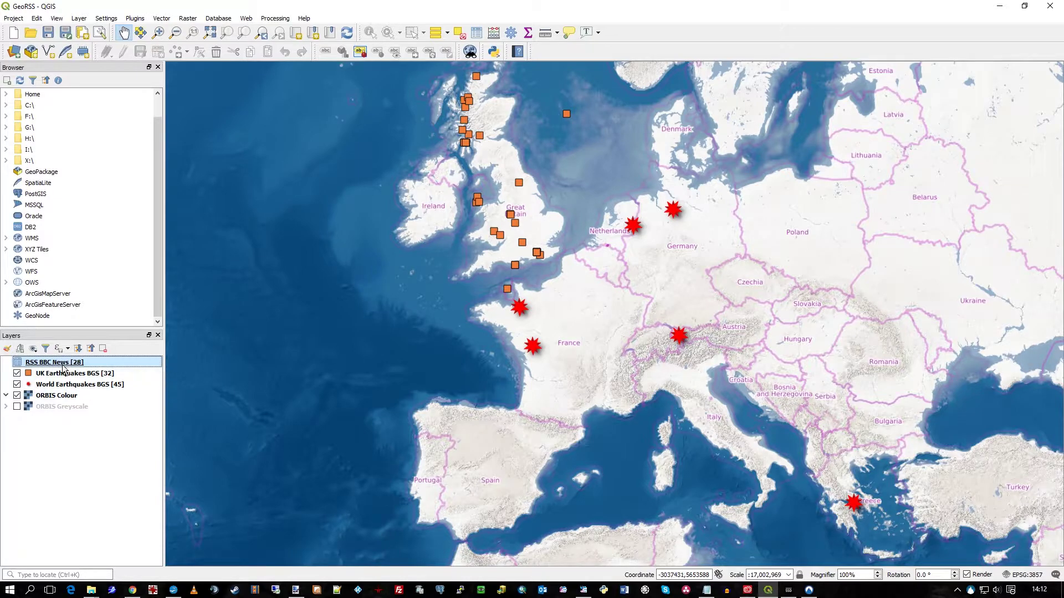
mouse_move(63, 367)
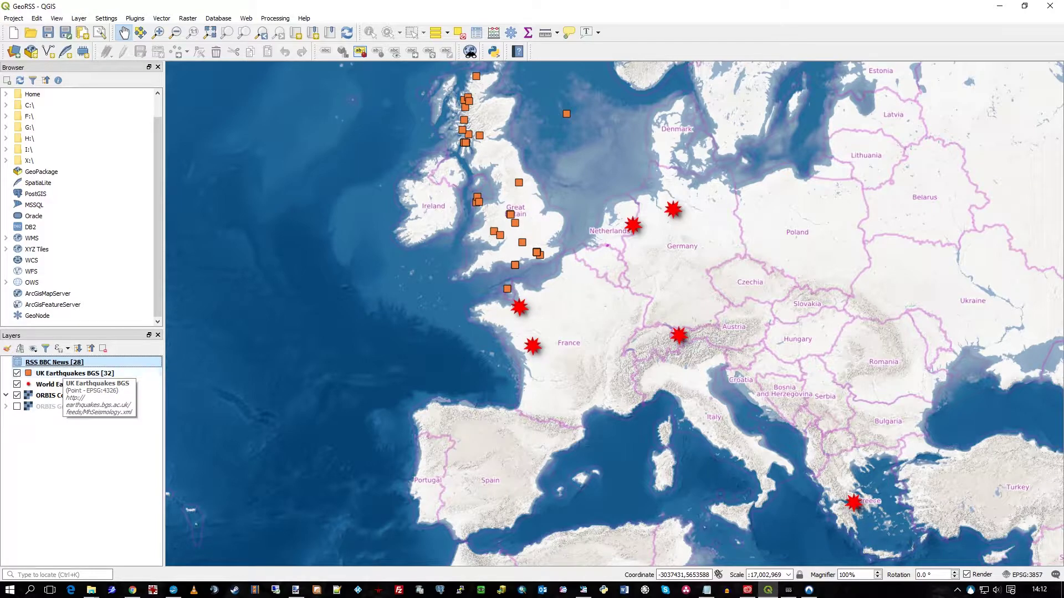
left_click(132, 590)
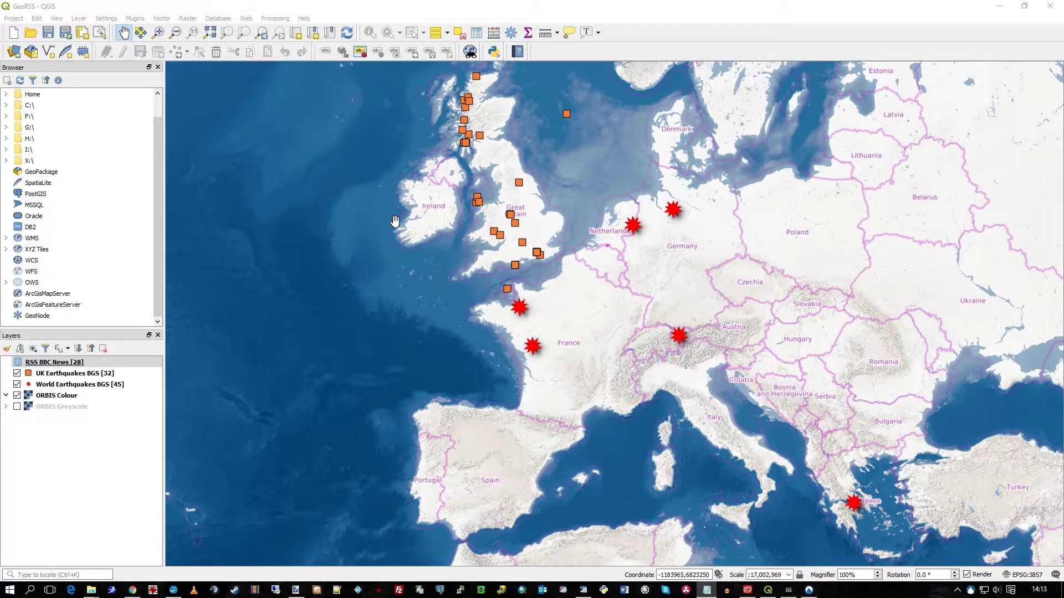
- Hide the World Earthquakes BGS layer
left_click(166, 8)
left_click(163, 19)
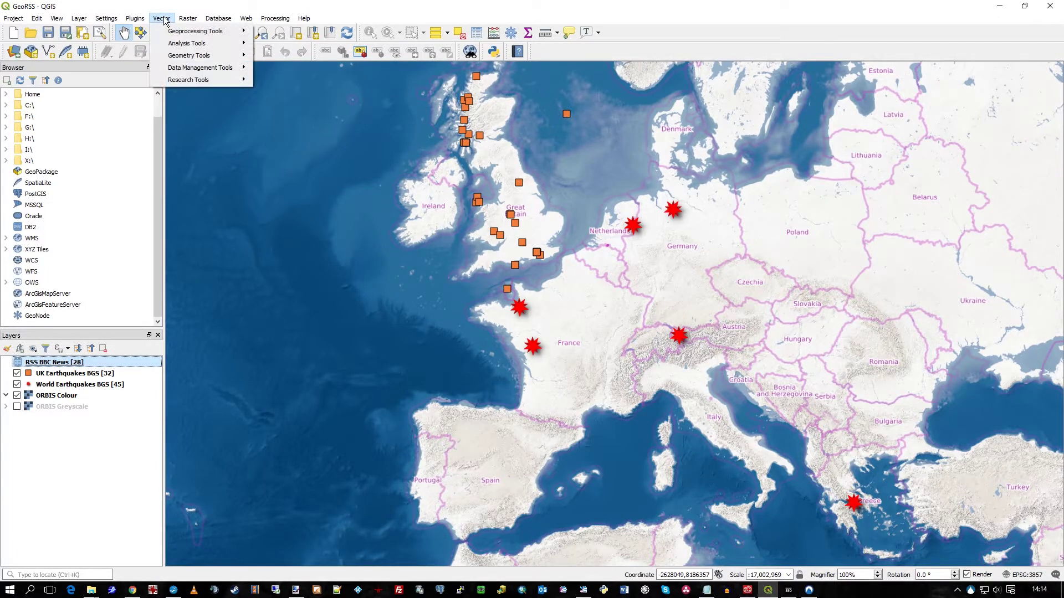
mouse_move(78, 18)
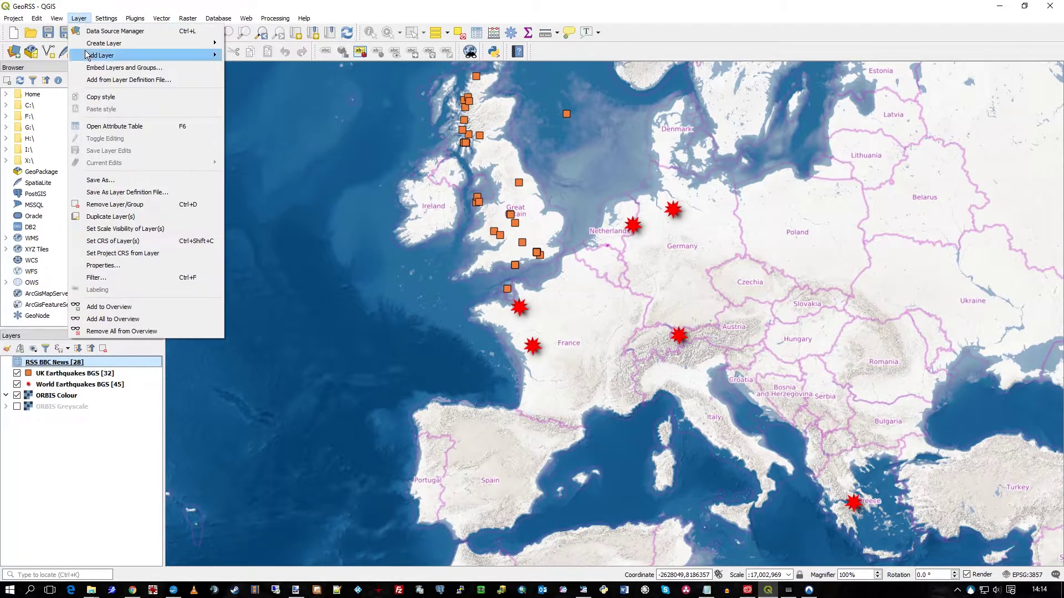
mouse_move(87, 56)
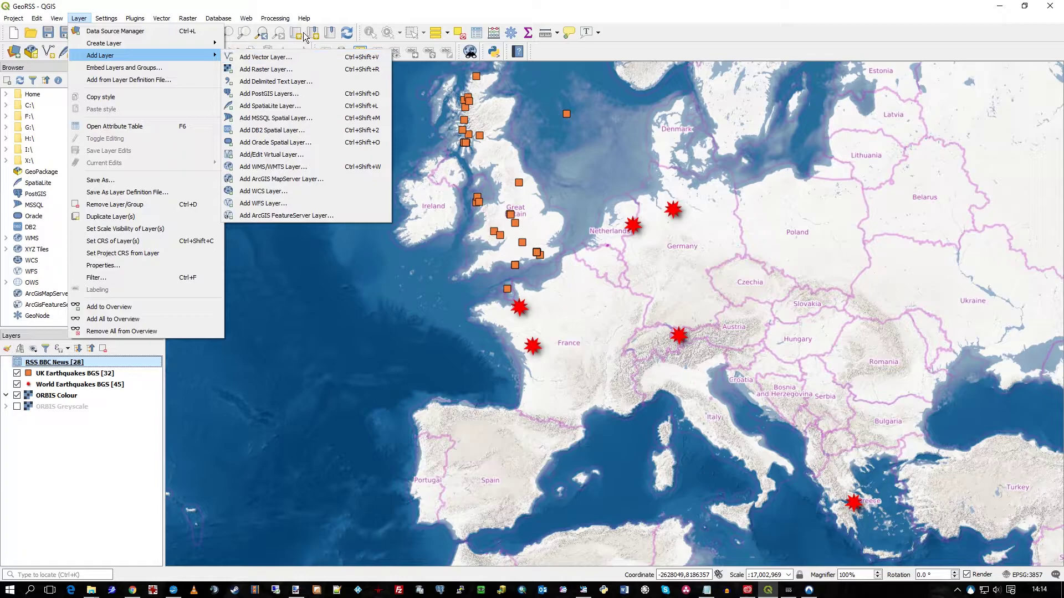
left_click(108, 303)
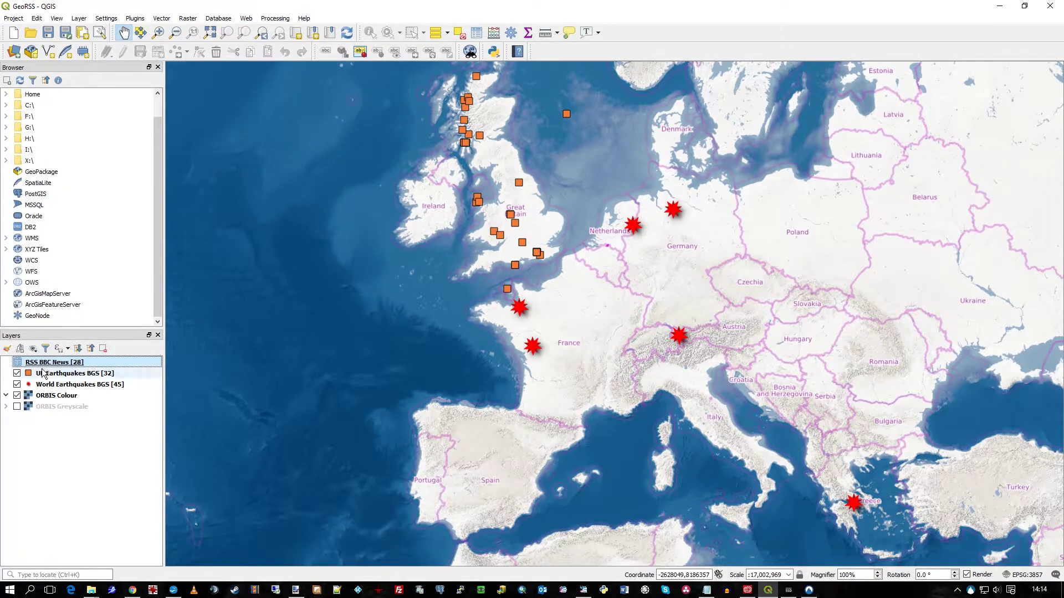
left_click(17, 385)
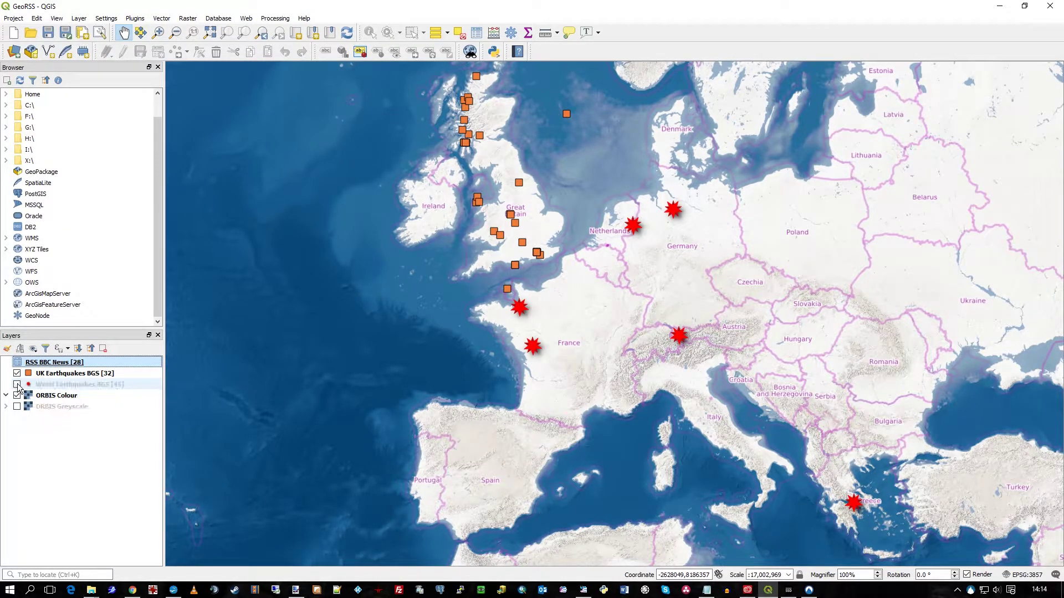
- Add the BGS WorldSeismology.xml GeoRSS feed URL as a new vector layer
left_click(78, 18)
mouse_move(106, 56)
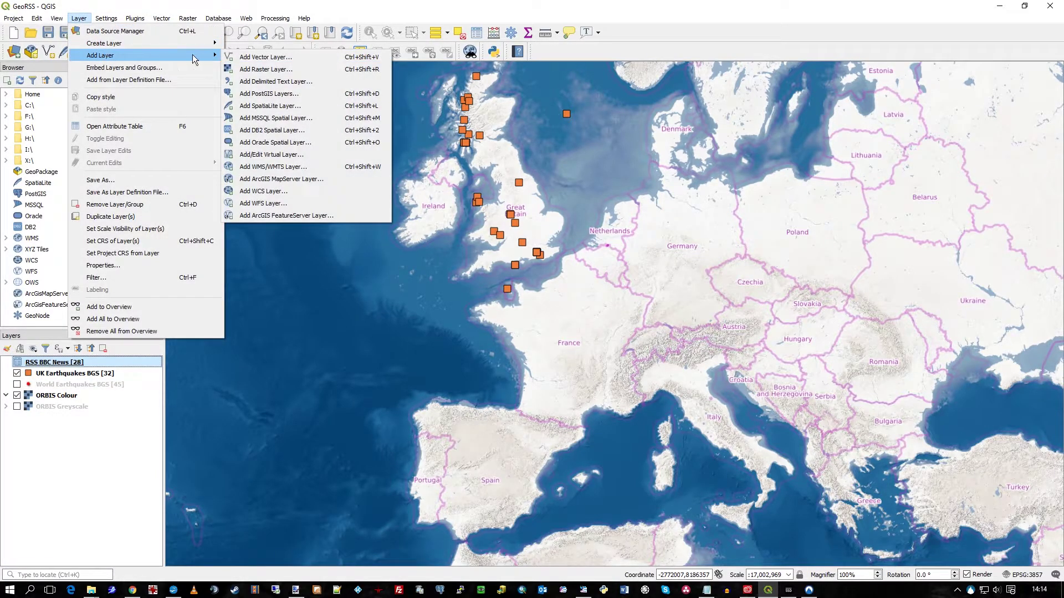
left_click(258, 55)
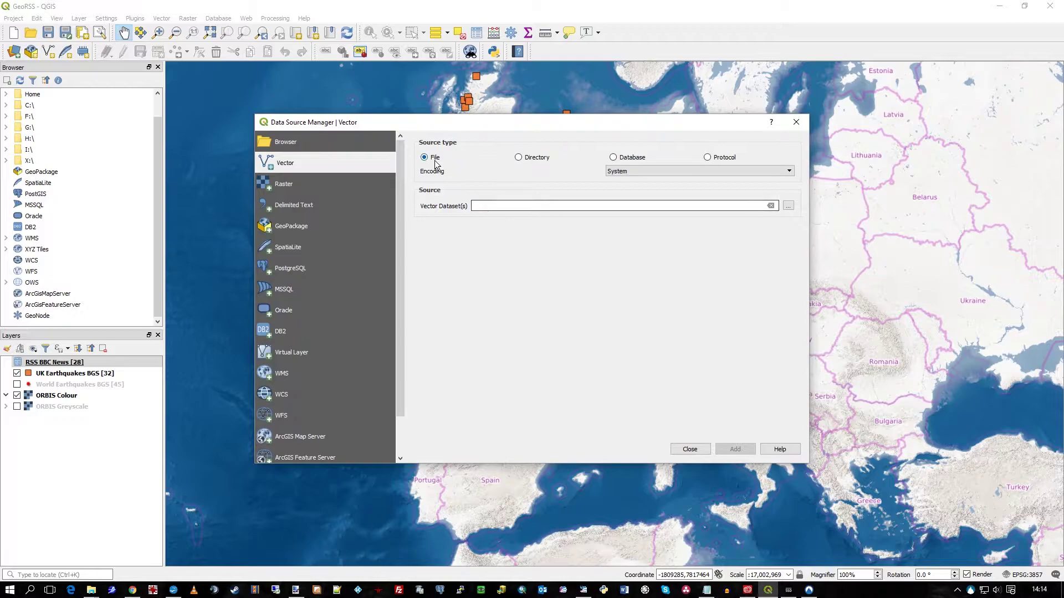
left_click(523, 211)
type("http://earthquakes.bgs.ac.uk/feeds/WorldSeismology.xml")
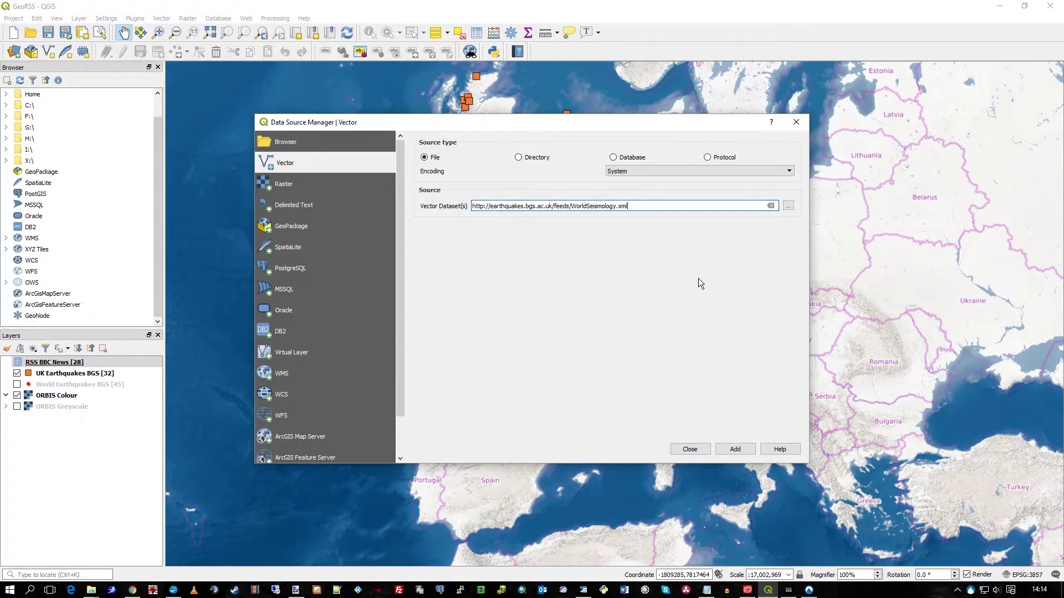
left_click(737, 450)
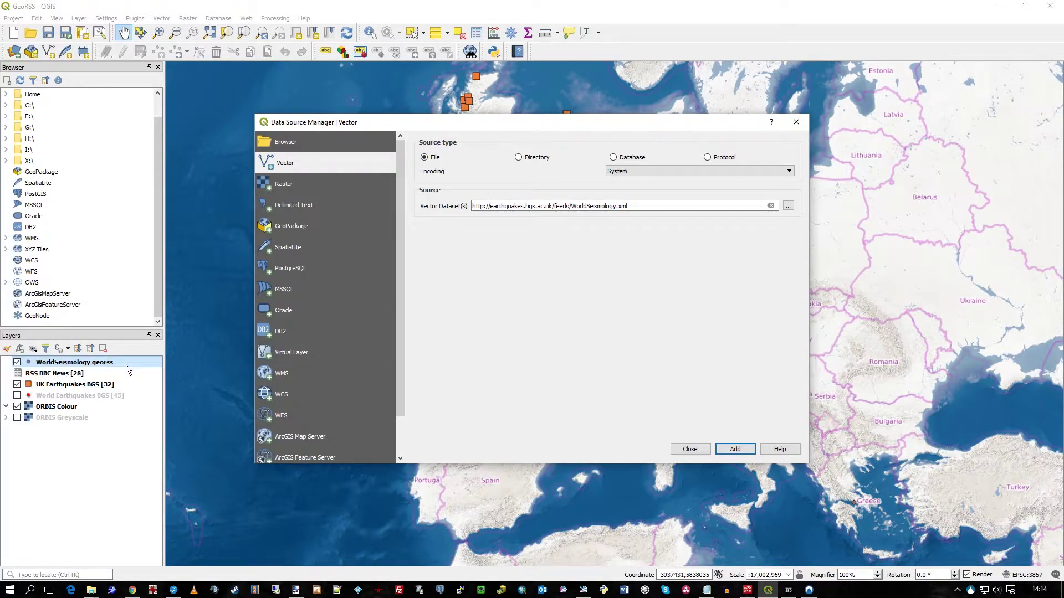
left_click(704, 450)
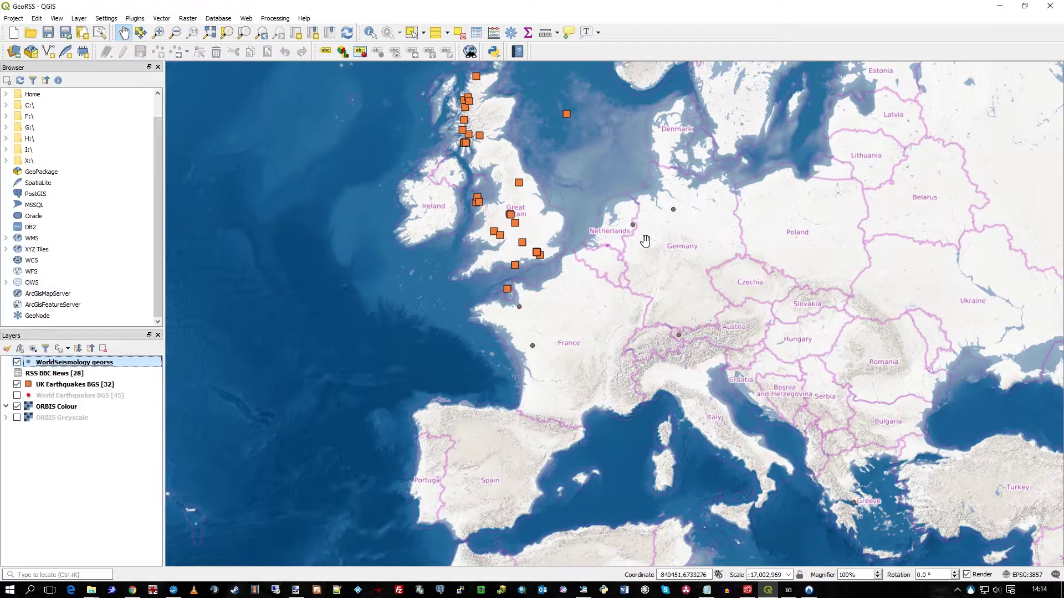
- Zoom the map in on the Netherlands and Germany
scroll(708, 304, "down", 1)
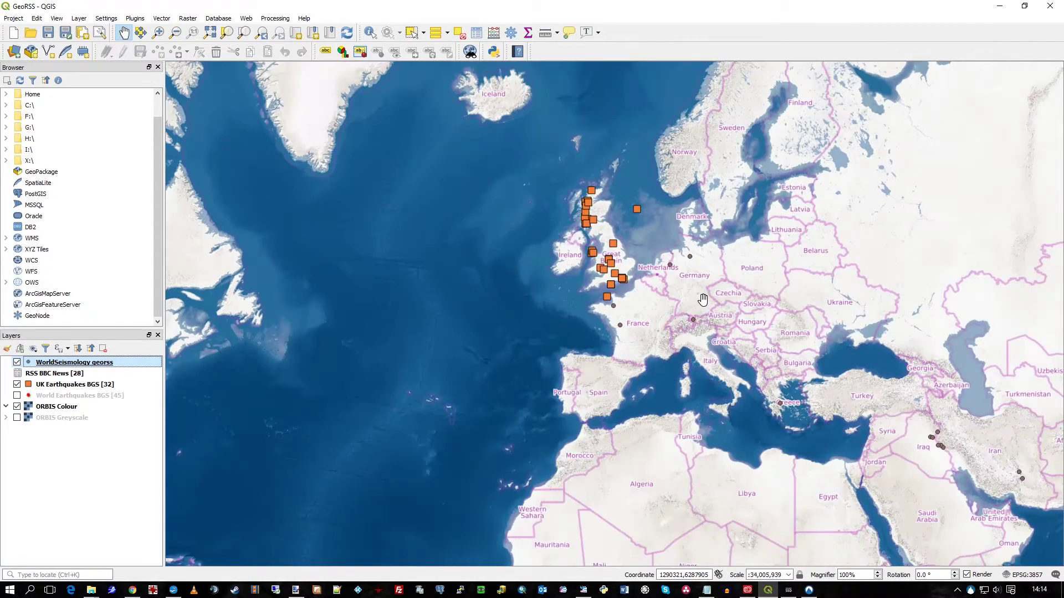
left_click_drag(784, 332, 659, 304)
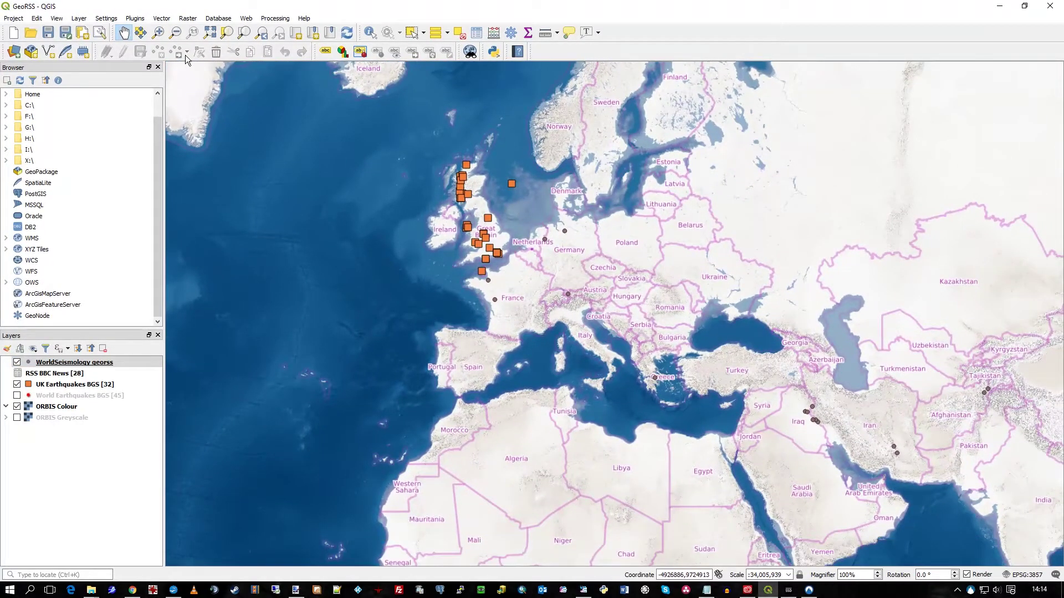
left_click(158, 32)
left_click_drag(513, 206, 623, 319)
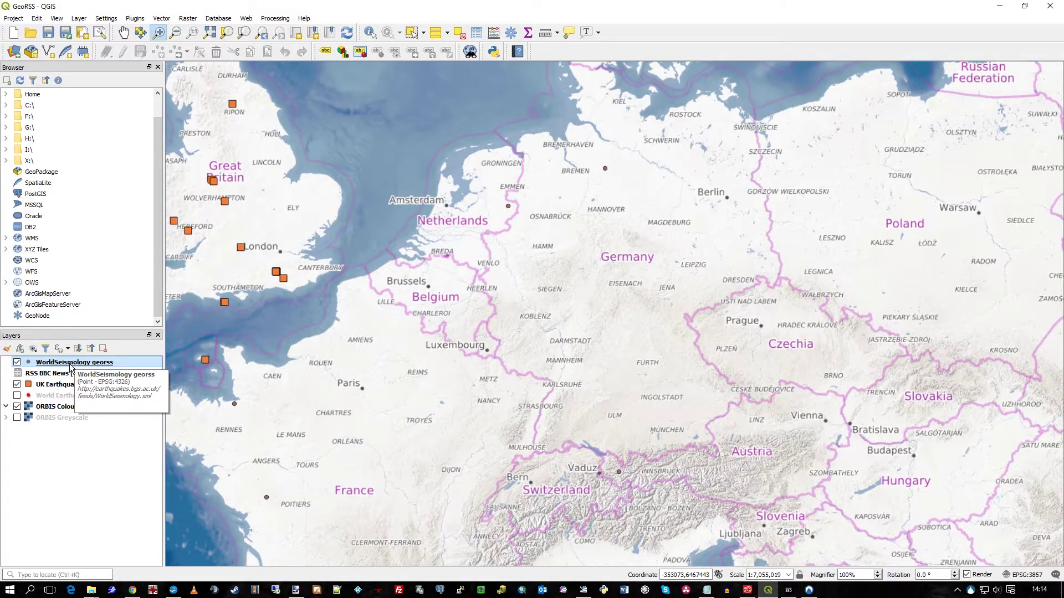
- Toggle World Earthquakes BGS on and off, leaving it hidden
left_click(17, 396)
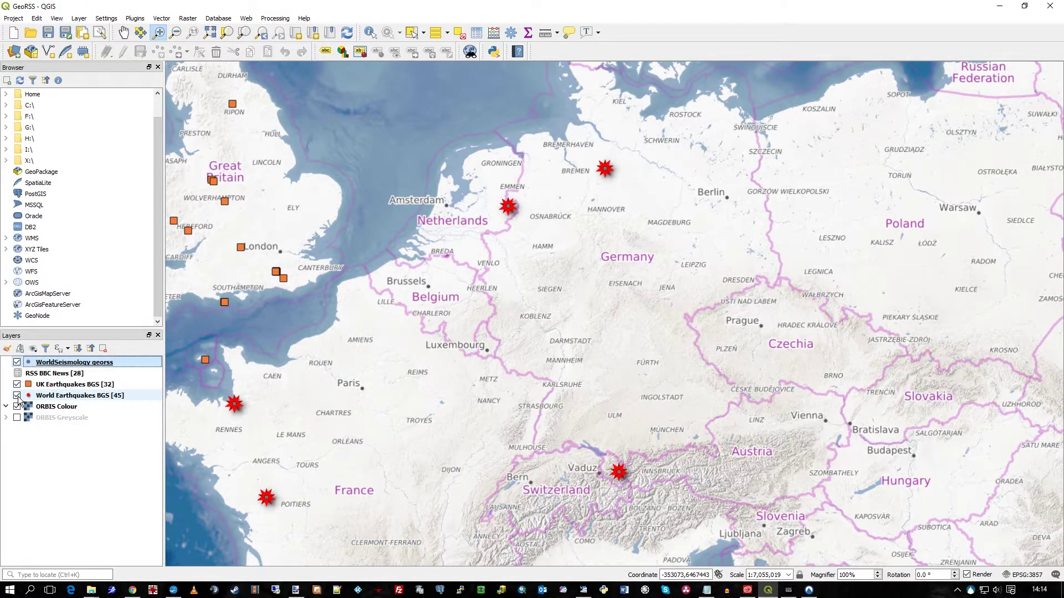
left_click(16, 396)
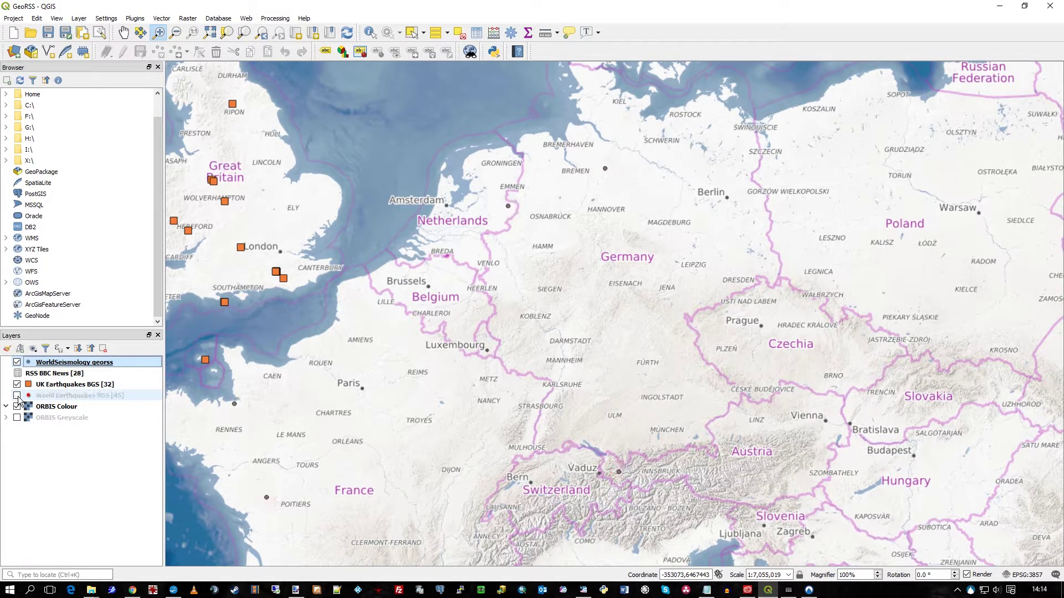
left_click(370, 32)
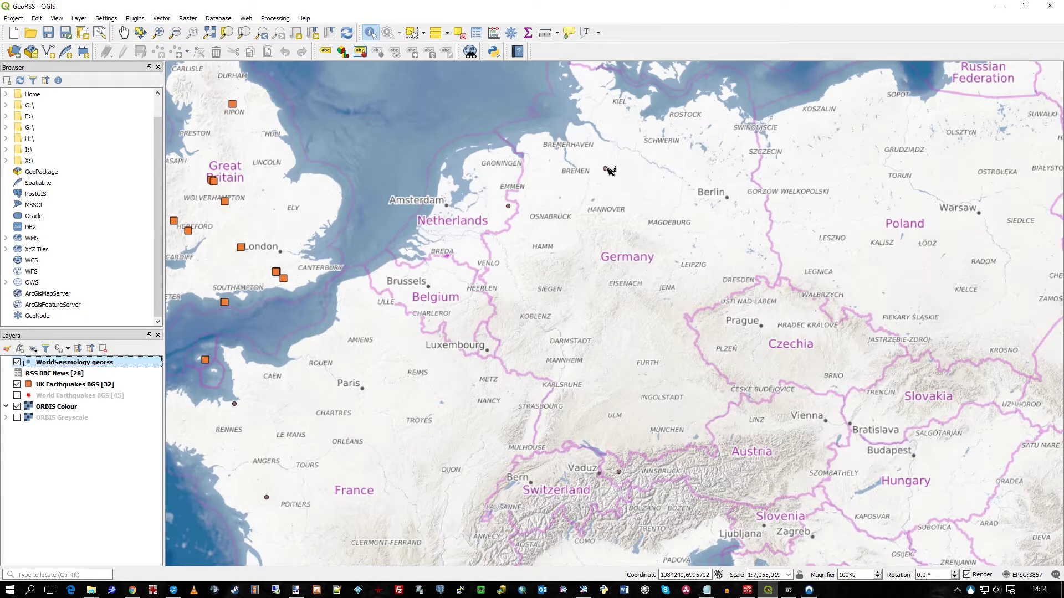
left_click(608, 169)
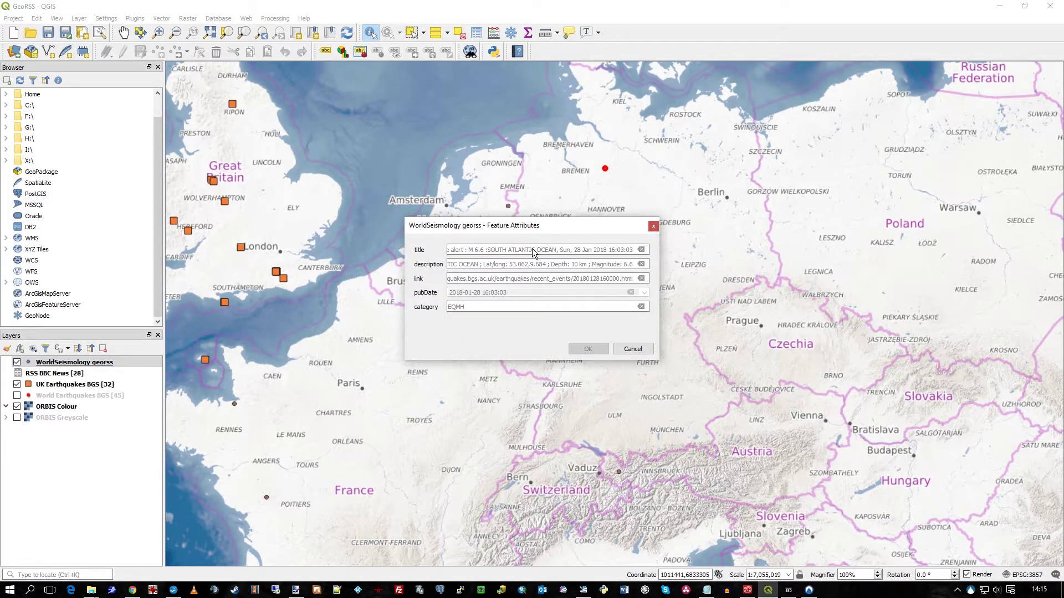
left_click(631, 349)
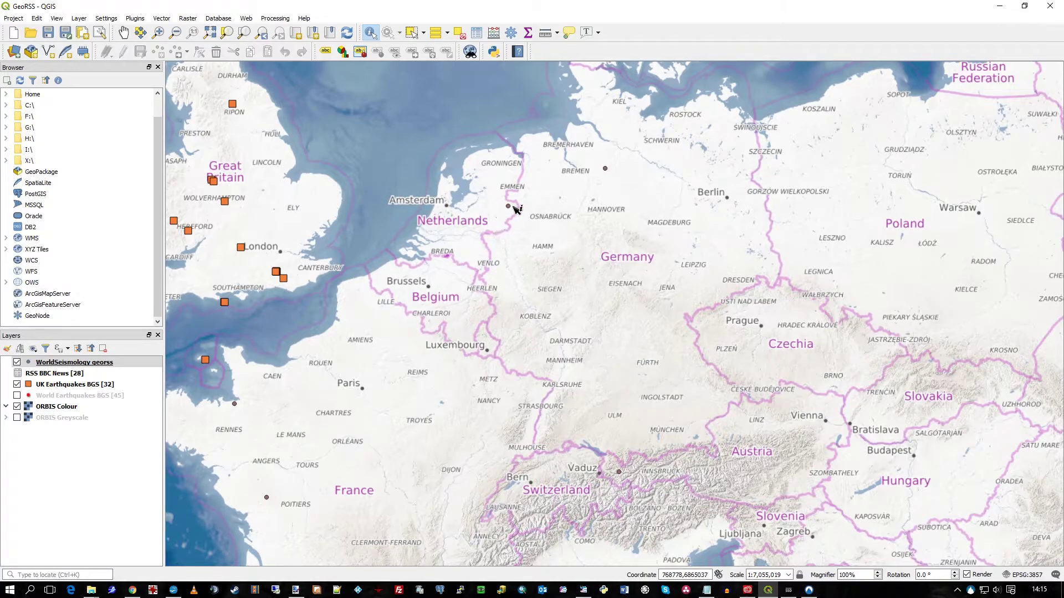
left_click(514, 207)
left_click_drag(606, 250, 404, 255)
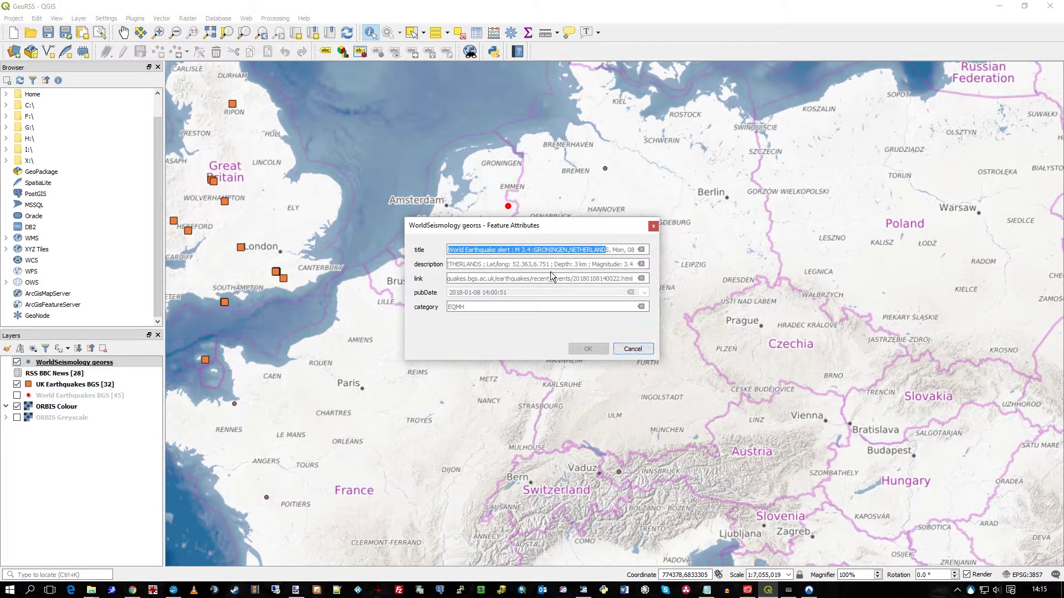
left_click(524, 252)
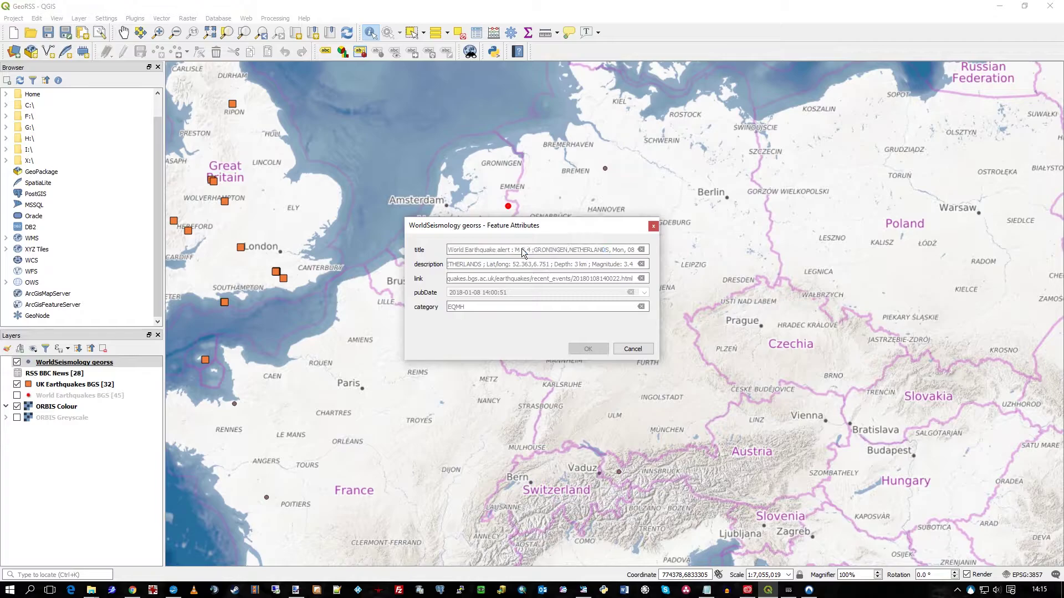
left_click(638, 342)
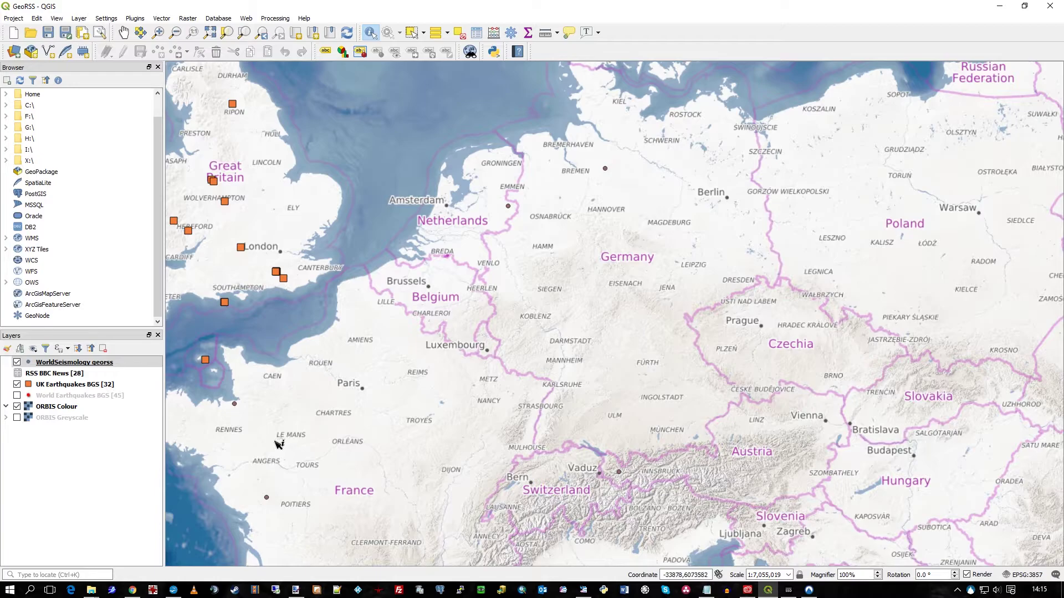
- Open the WorldSeismology georss layer symbology and browse the Open Library symbols
left_click(87, 364)
double_click(88, 364)
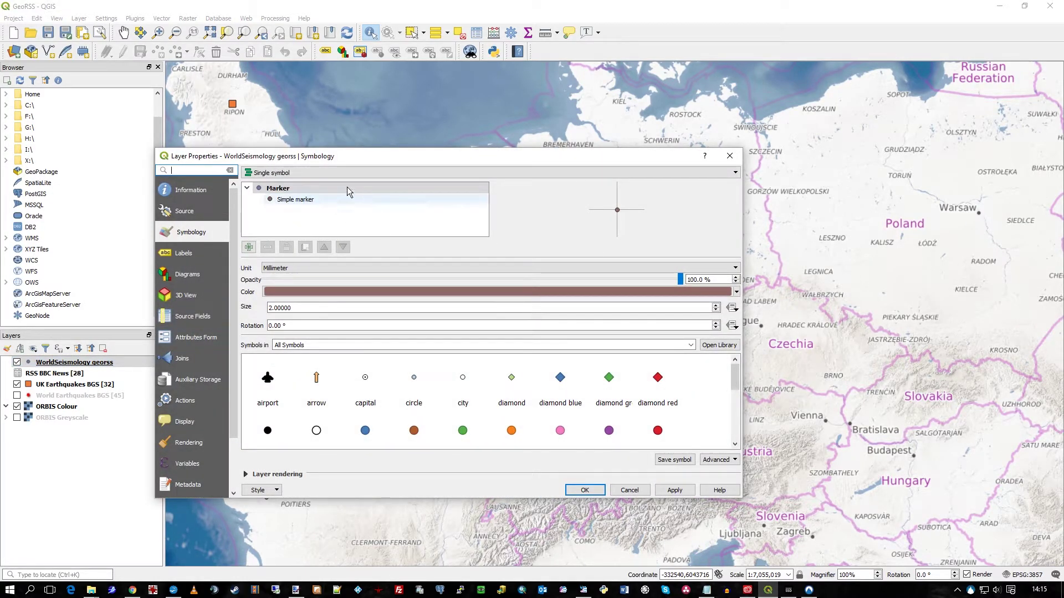
left_click(710, 346)
left_click(283, 234)
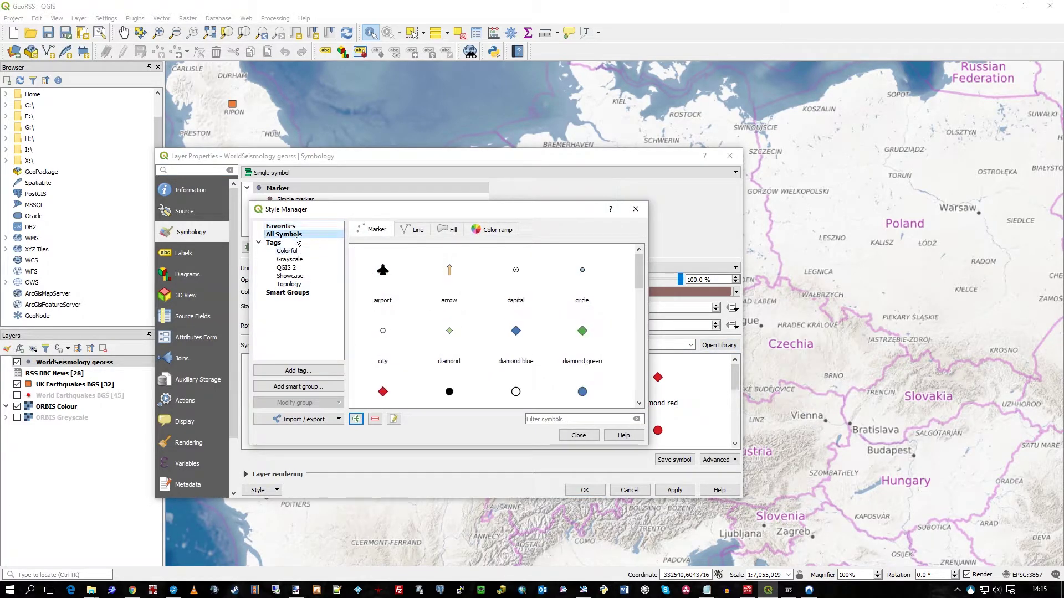
left_click_drag(640, 268, 638, 381)
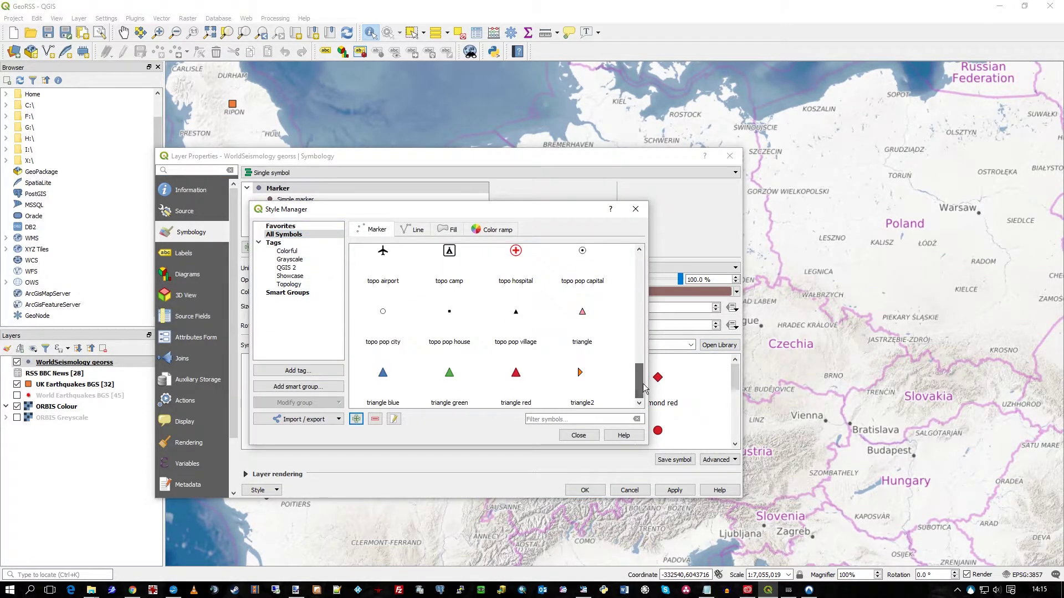
left_click(578, 436)
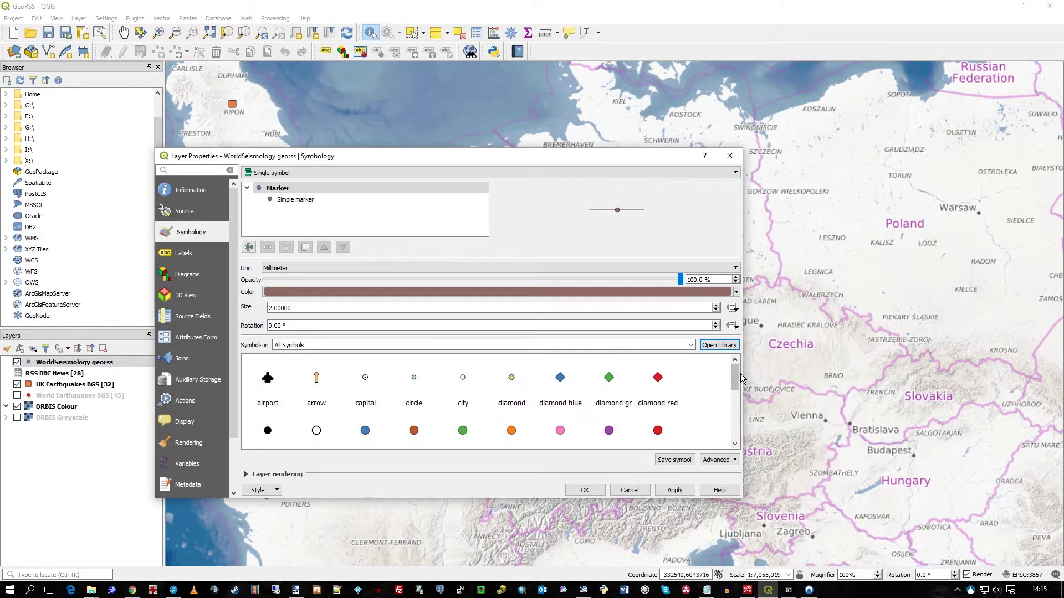
- Apply the honeycomb faux 3d marker at size 9 to WorldSeismology georss
left_click_drag(735, 377, 737, 407)
left_click(624, 383)
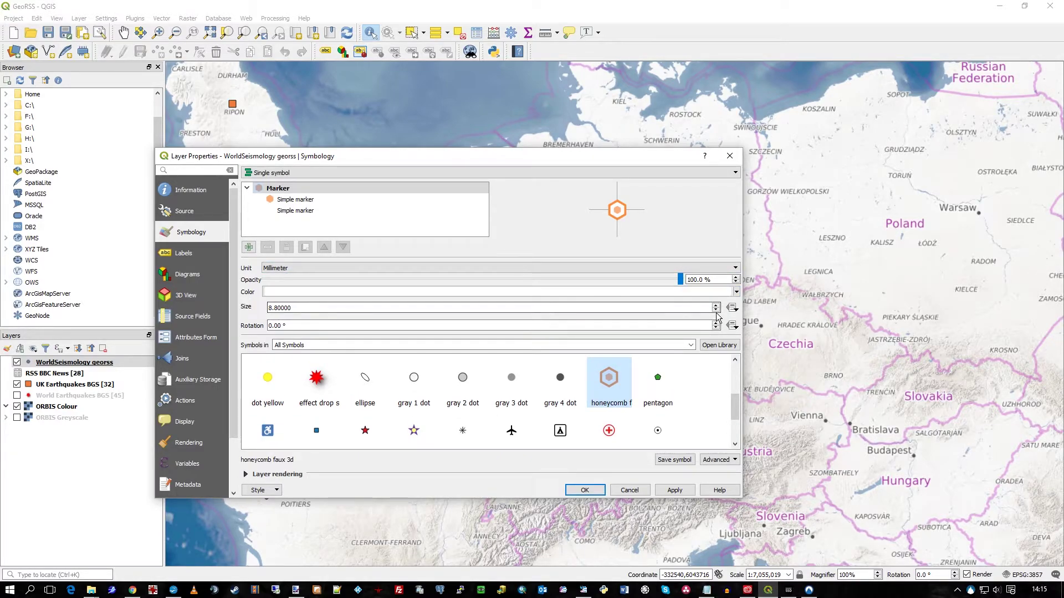
scroll(716, 314, "down", 16)
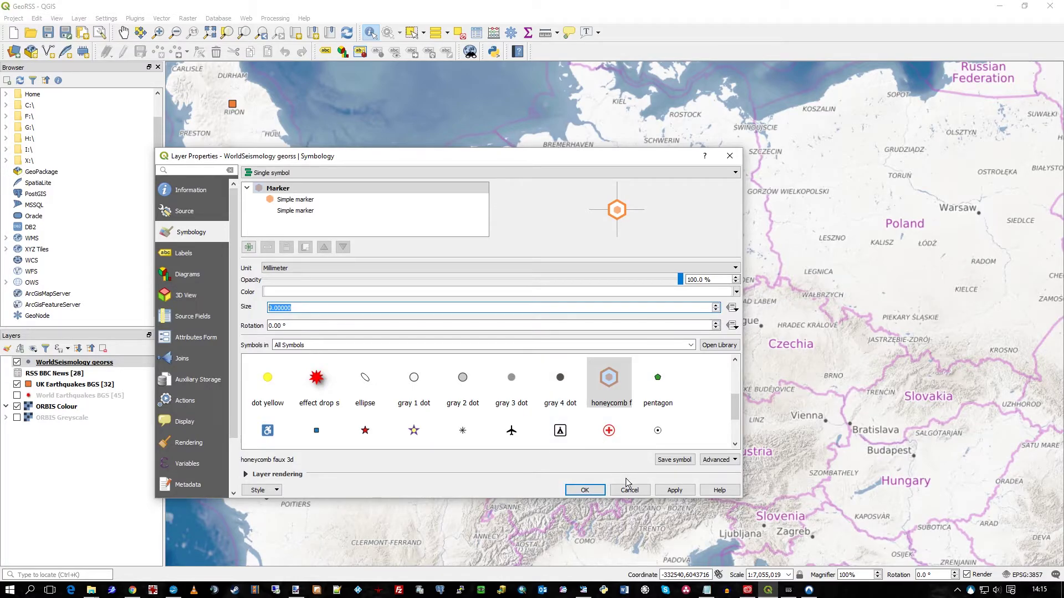
left_click(676, 491)
left_click_drag(619, 157, 756, 118)
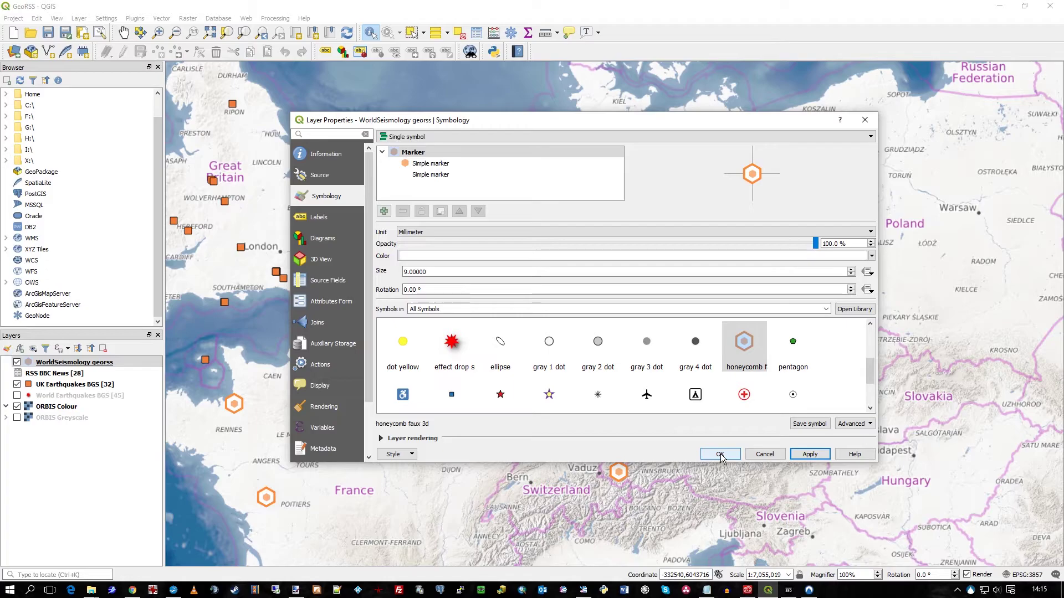
left_click(719, 455)
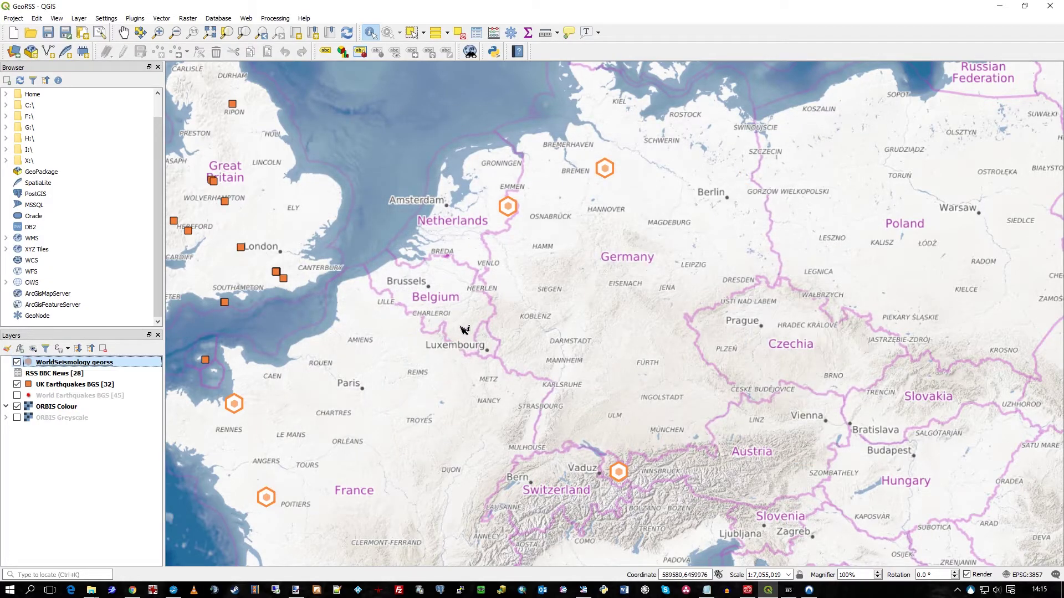
- Pan and zoom out to about 1:28,220,076, spanning Europe to Central Asia
left_click(124, 32)
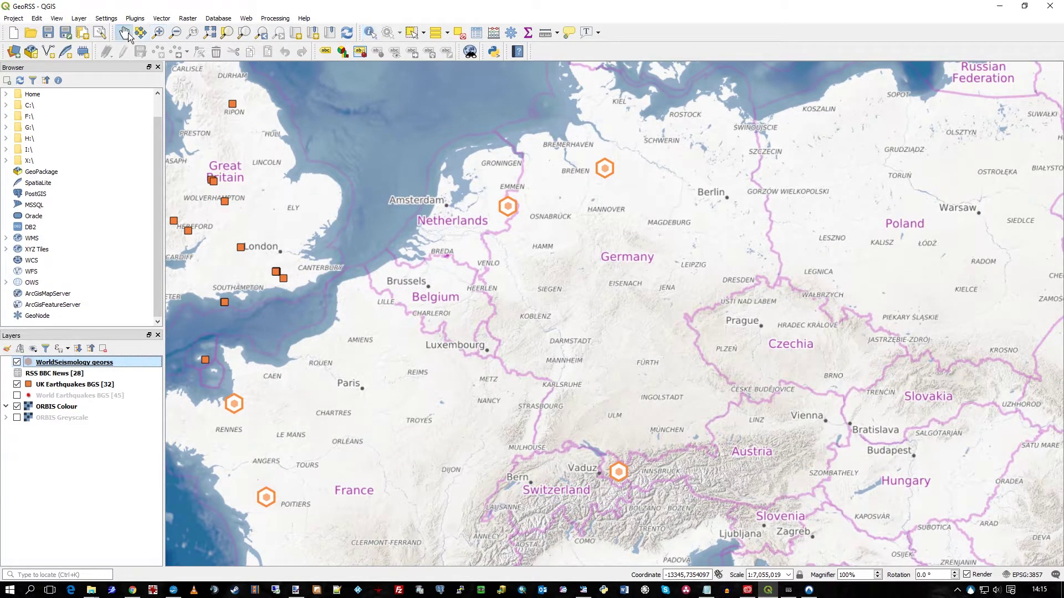
left_click_drag(564, 323, 673, 305)
scroll(654, 295, "down", 1)
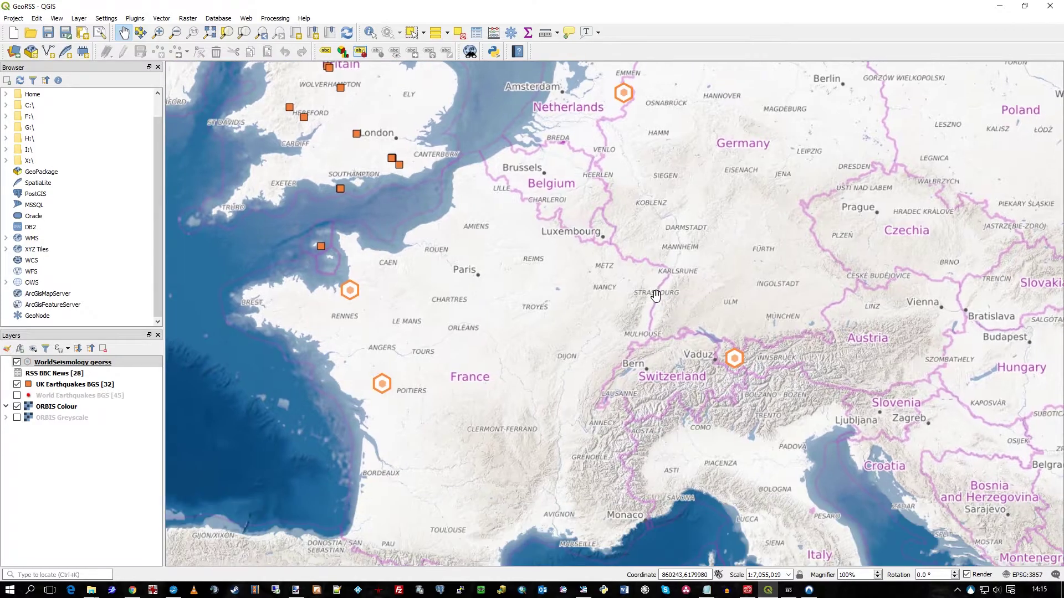
scroll(656, 295, "down", 1)
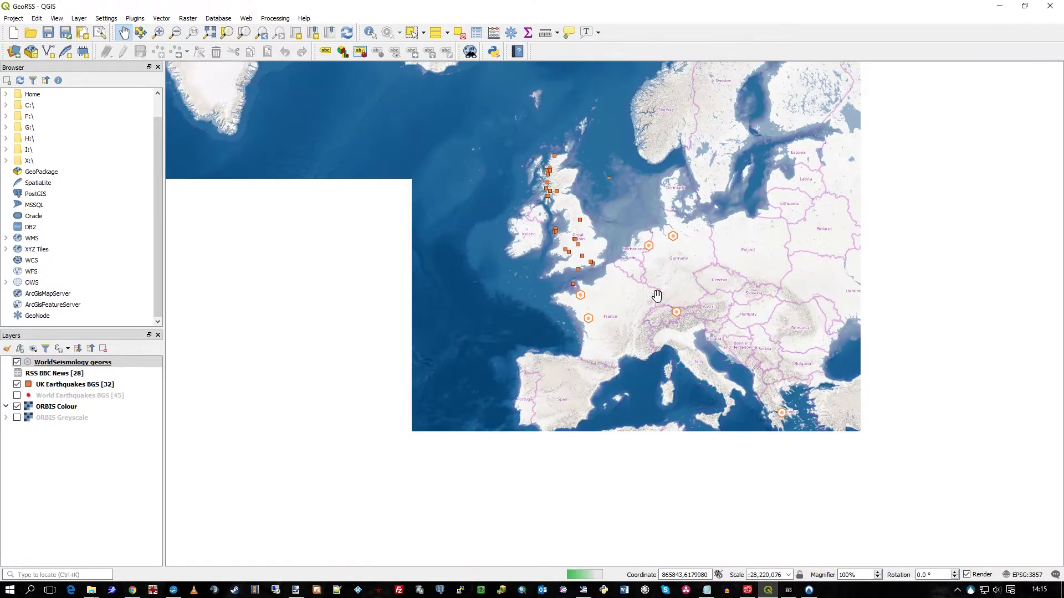
left_click_drag(765, 318, 501, 281)
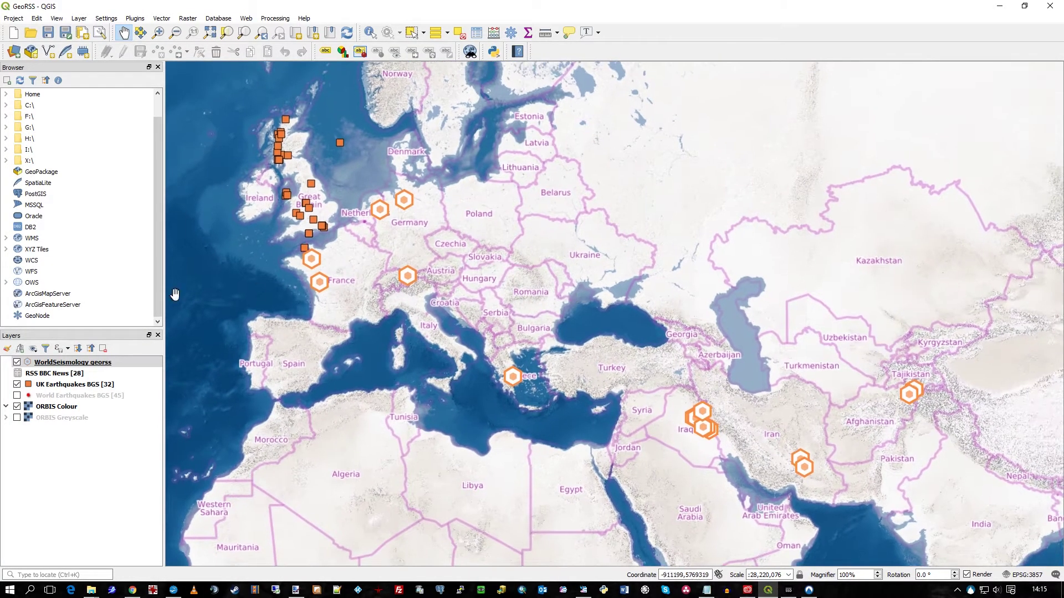
right_click(74, 363)
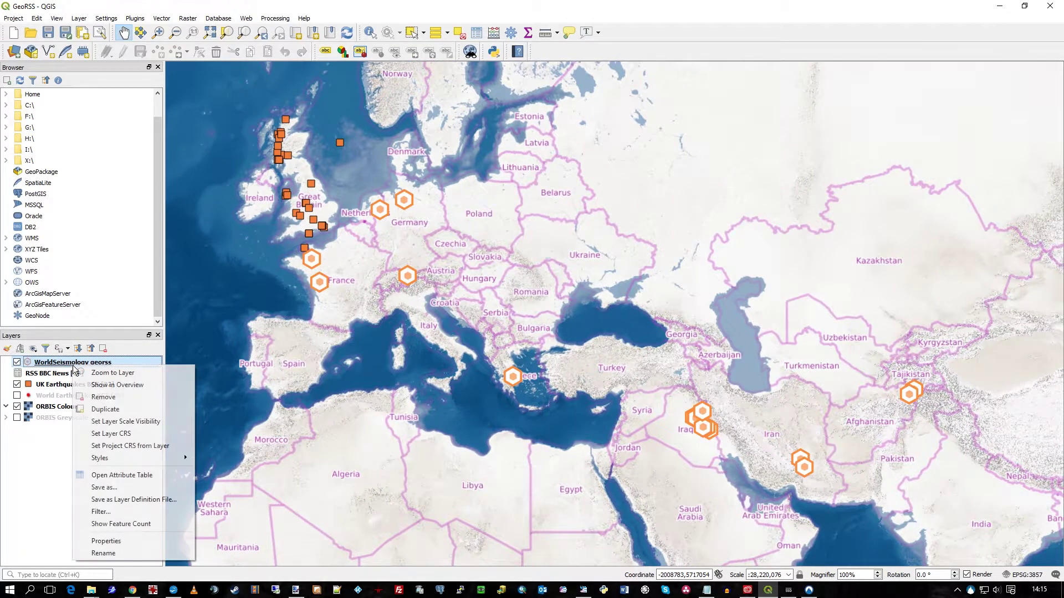
left_click(132, 473)
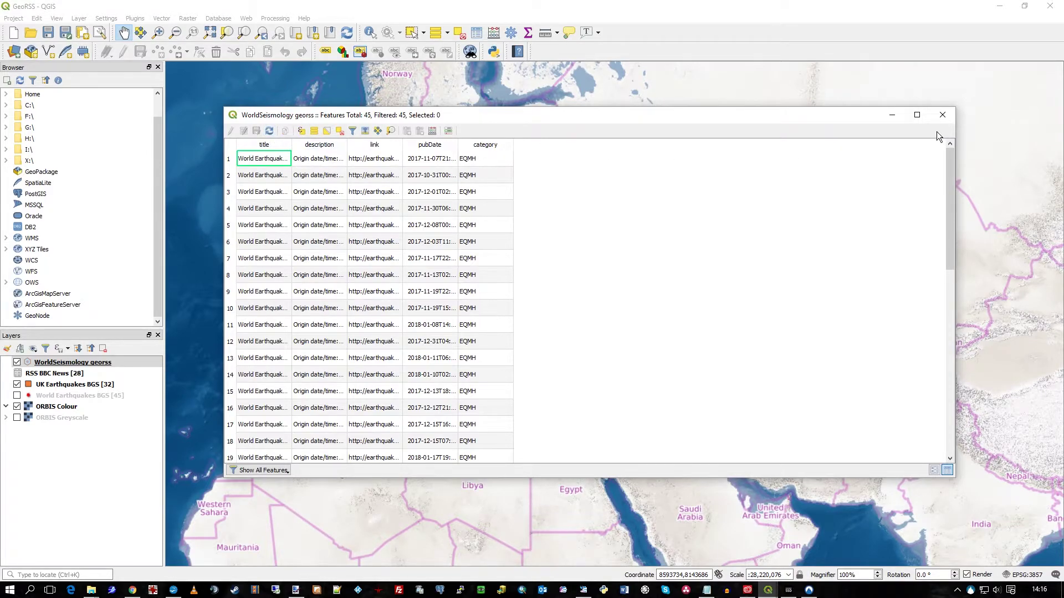
left_click(942, 115)
left_click_drag(497, 239, 540, 177)
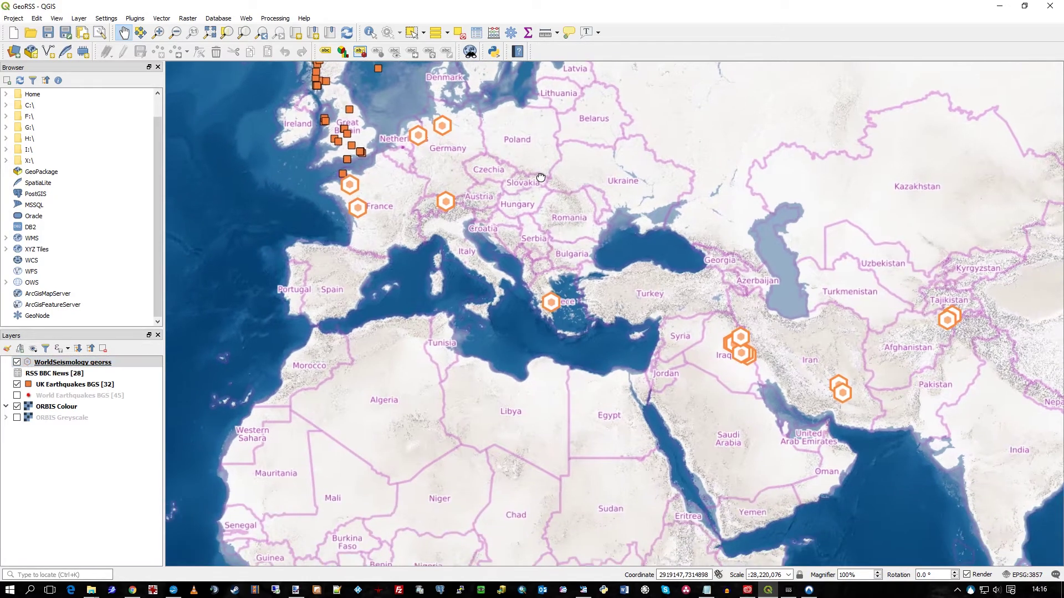
left_click_drag(546, 226, 571, 373)
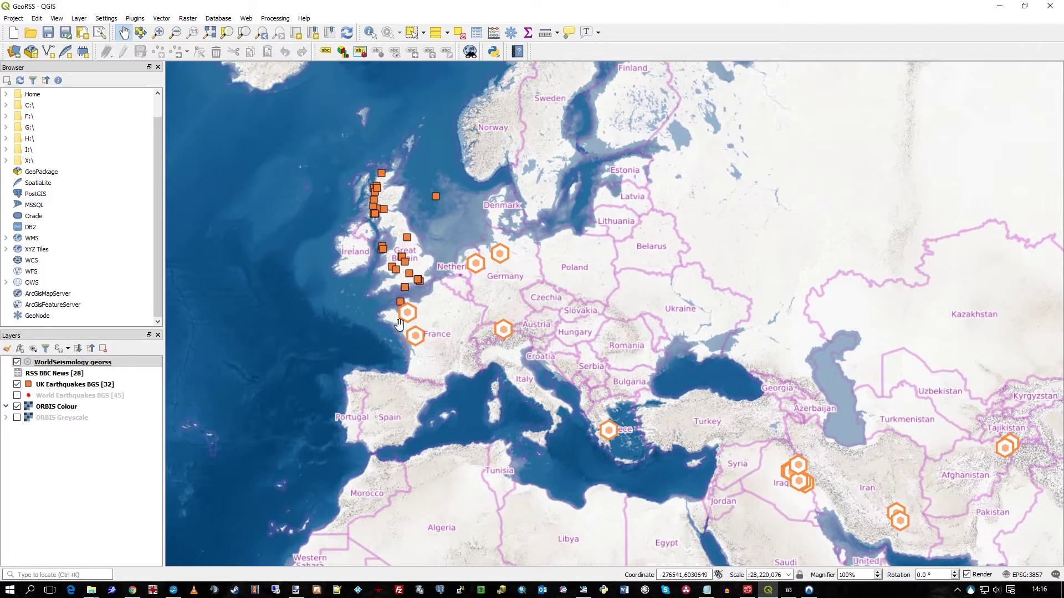
- Remove the WorldSeismology georss layer from the project
right_click(53, 368)
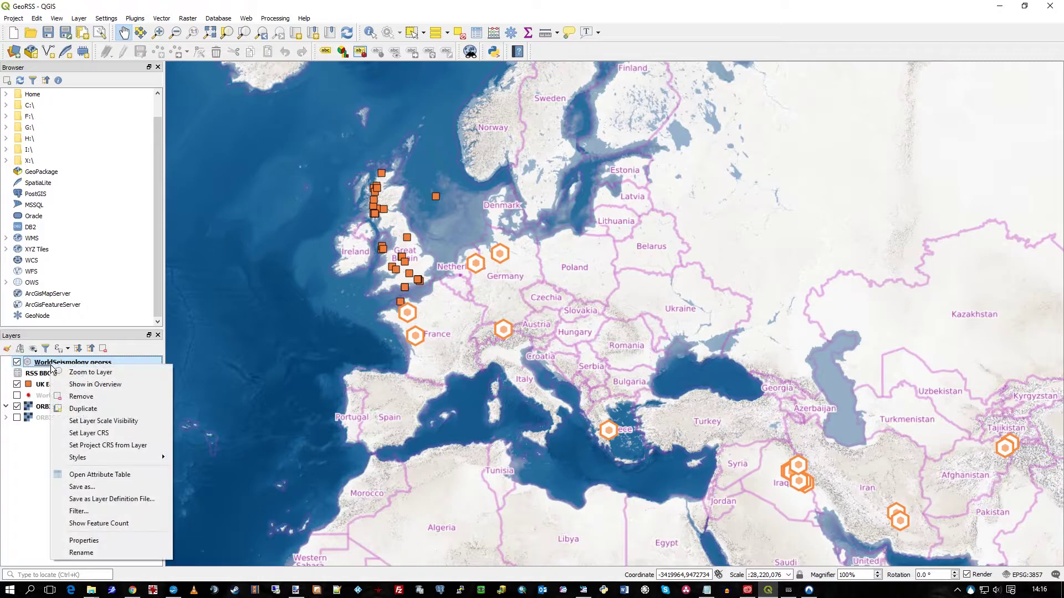
left_click(93, 400)
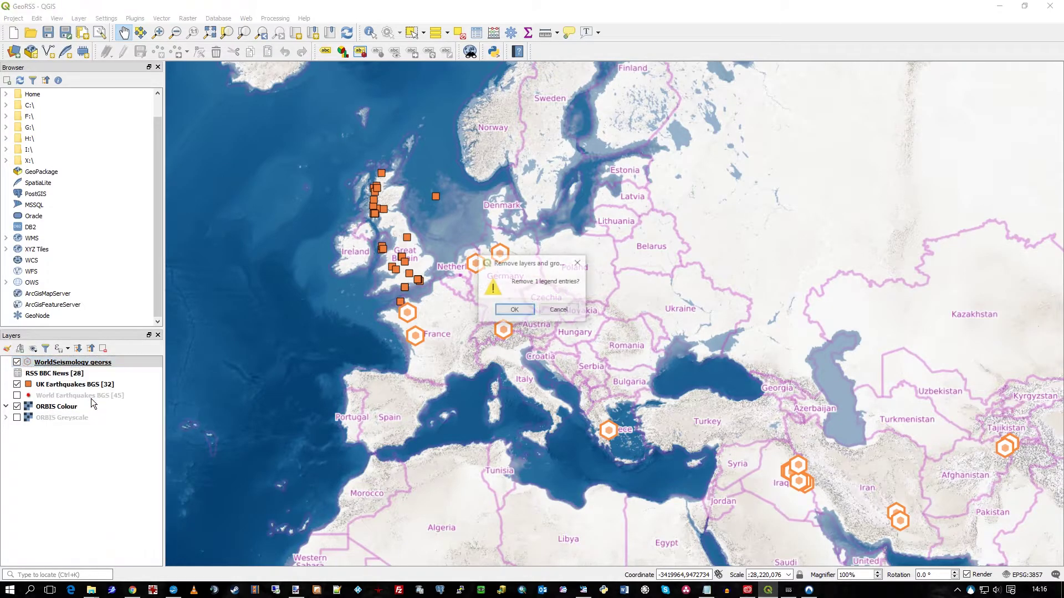
left_click(520, 311)
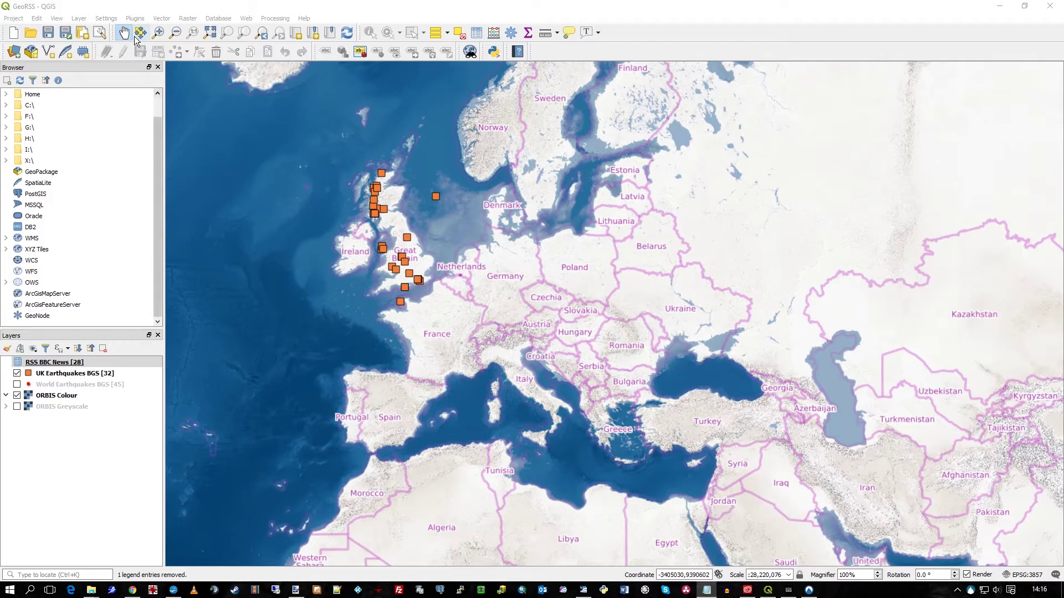
- Add the BBC business news rss.xml feed URL as a new vector layer
left_click(83, 19)
mouse_move(117, 56)
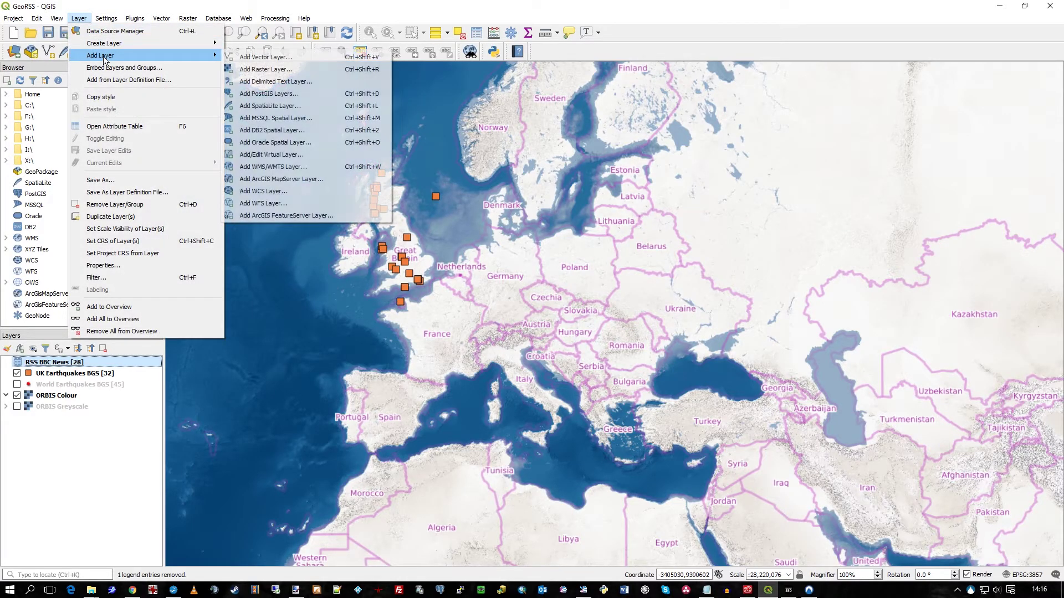
left_click(291, 58)
left_click_drag(702, 206, 471, 207)
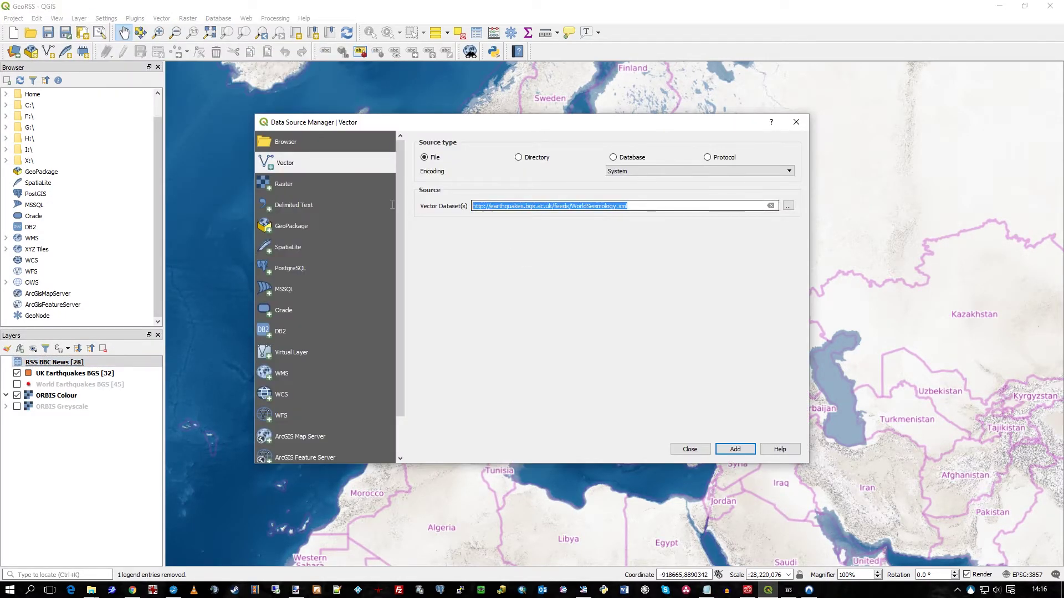
type("http://feeds.bbci.co.uk/news/video_and_audio/business/rss.xml")
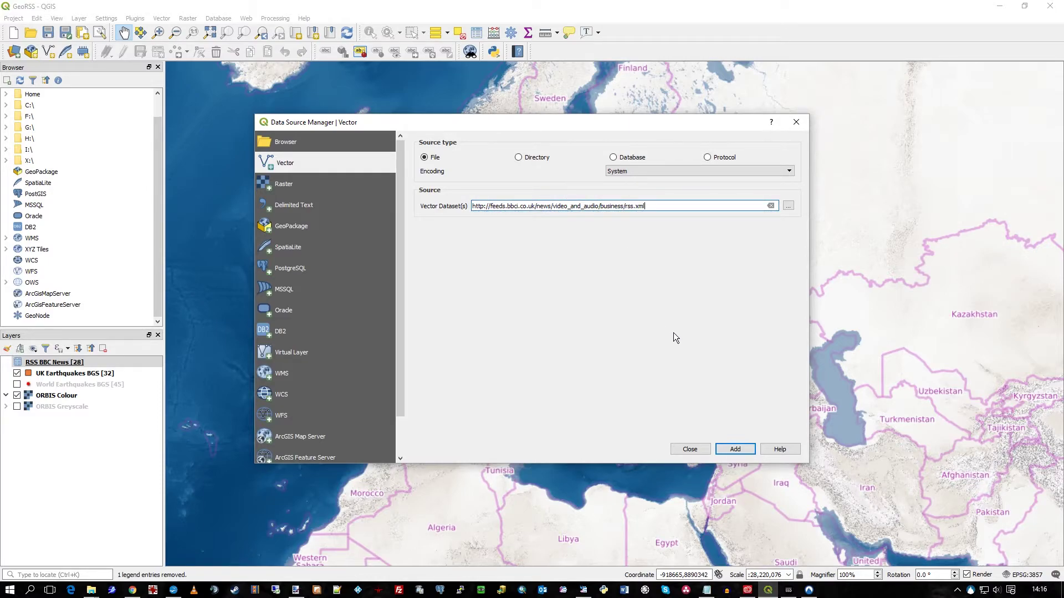
left_click(741, 450)
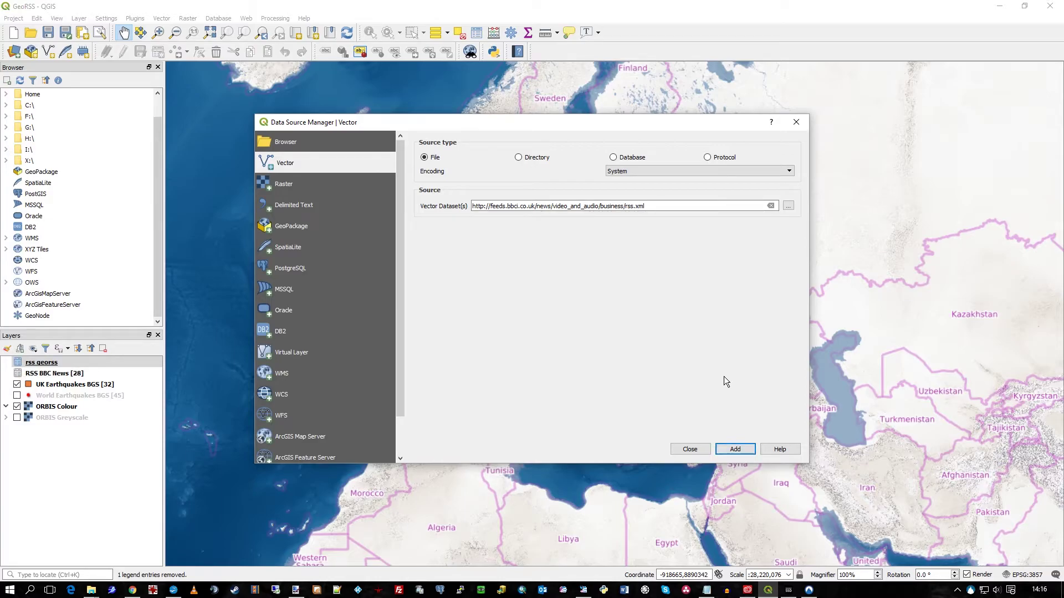
left_click(698, 448)
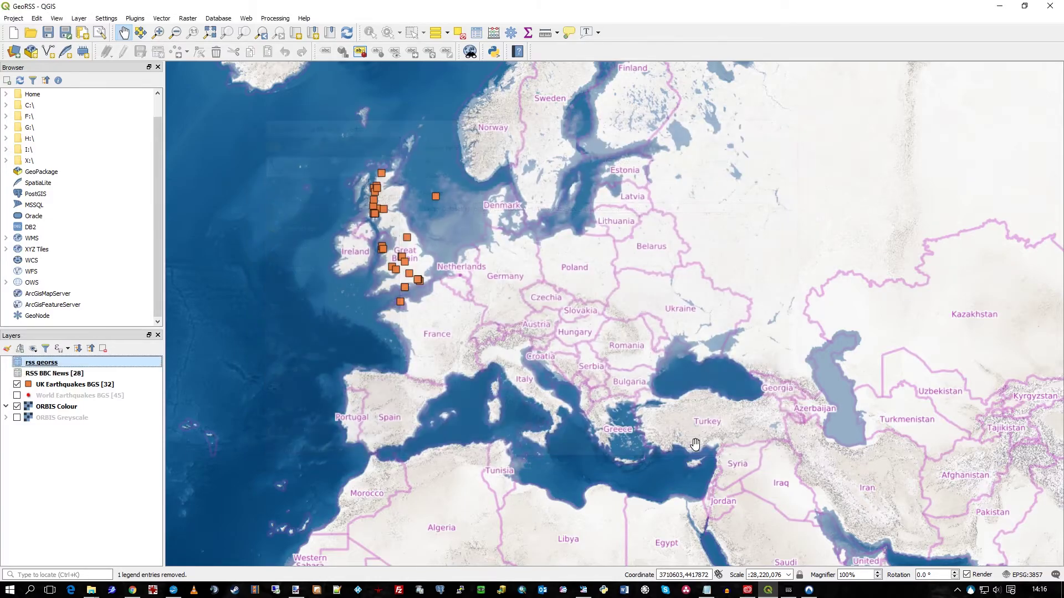
right_click(45, 363)
left_click(90, 412)
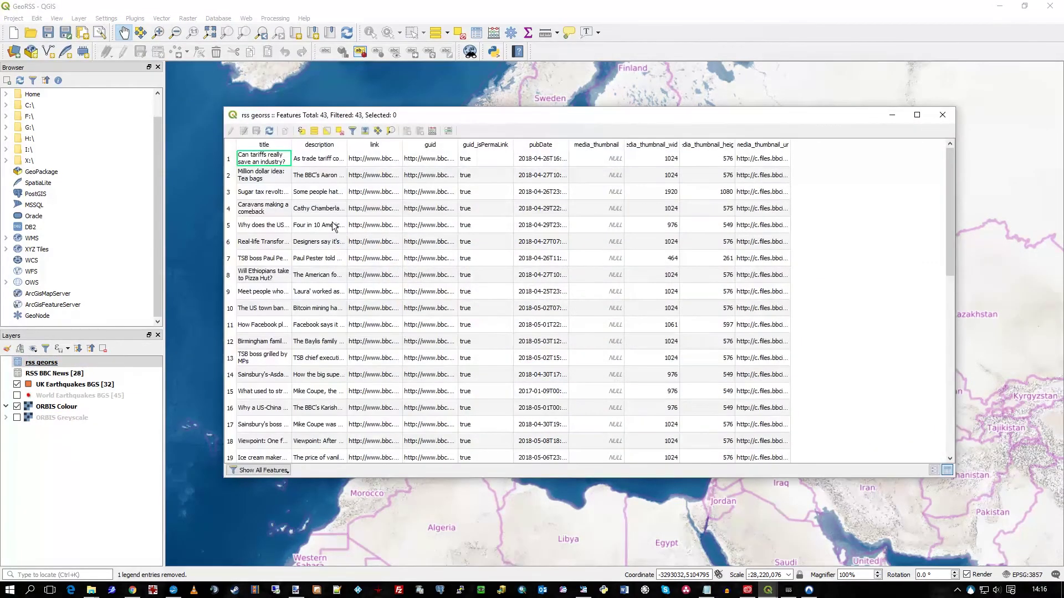
double_click(290, 146)
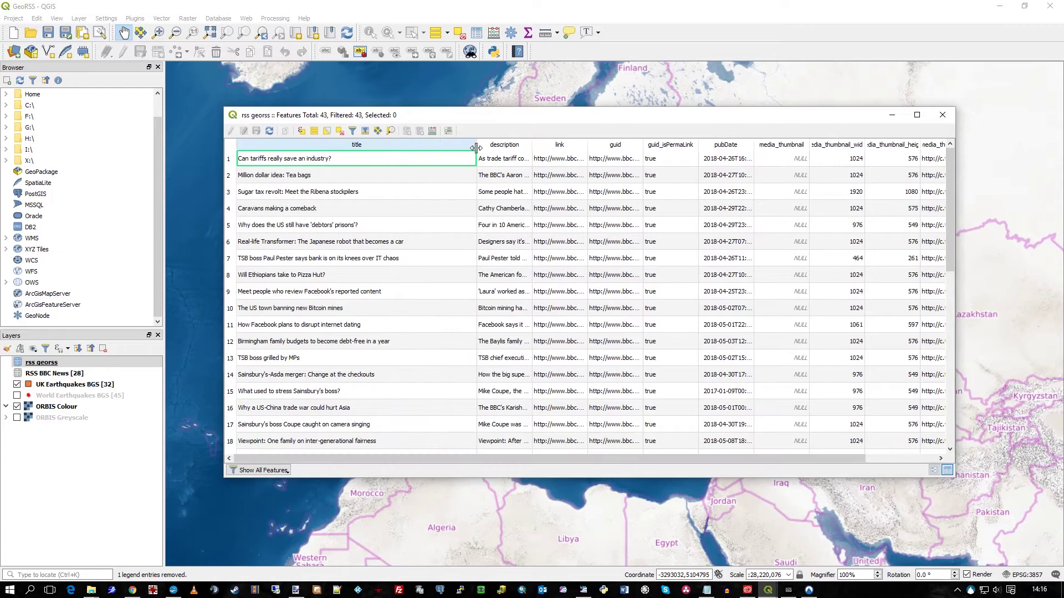
mouse_move(546, 119)
left_mouse_down()
mouse_move(488, 303)
mouse_move(580, 478)
mouse_move(606, 187)
mouse_move(561, 120)
mouse_move(545, 122)
left_mouse_up()
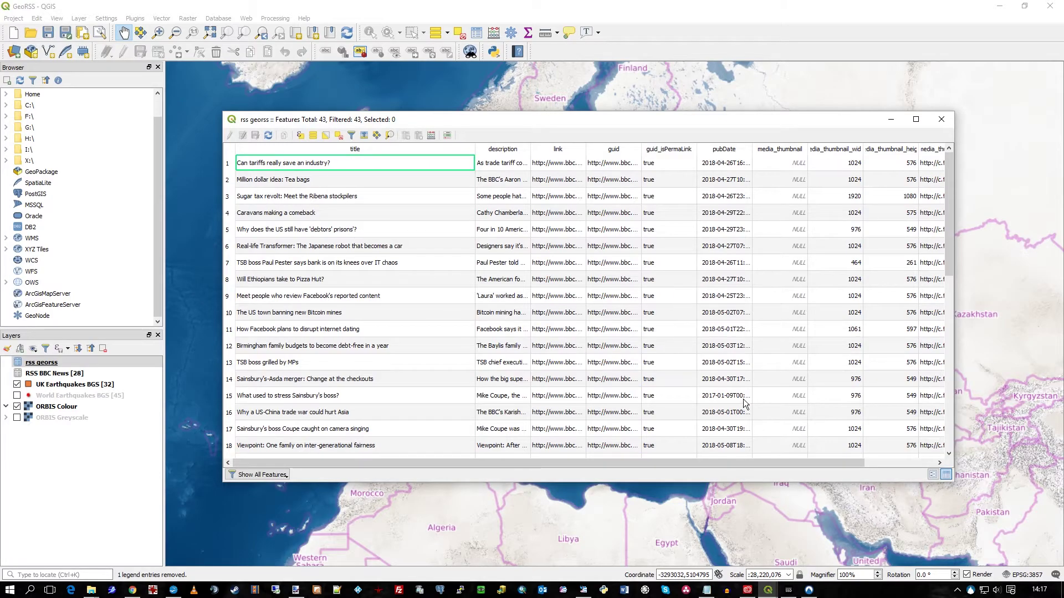
left_click(943, 120)
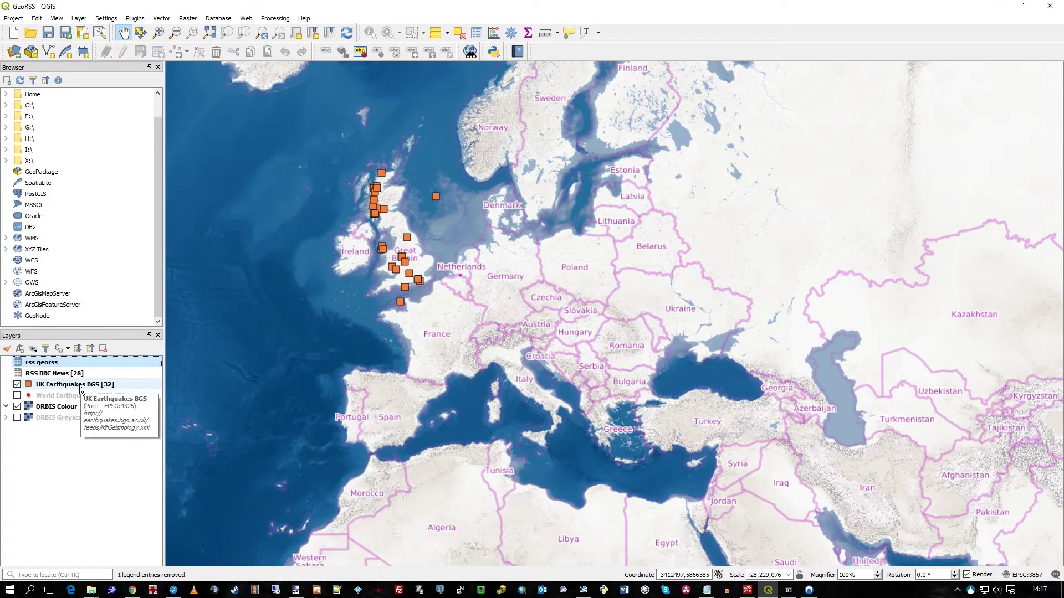
- Zoom into the British Isles and switch on World Earthquakes BGS
left_click_drag(500, 306, 511, 314)
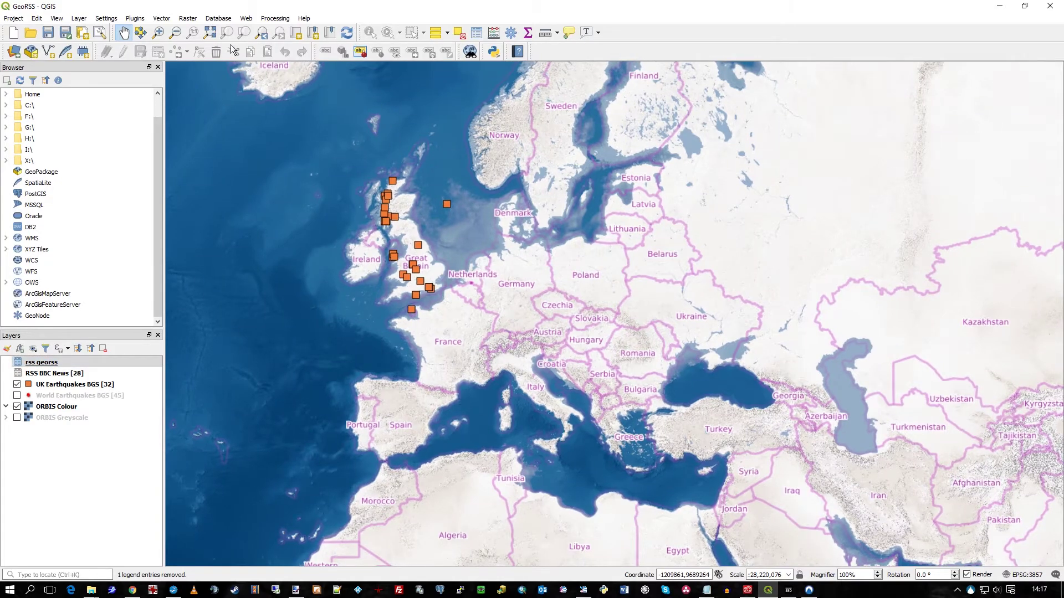
left_click(158, 32)
left_click_drag(326, 156, 485, 298)
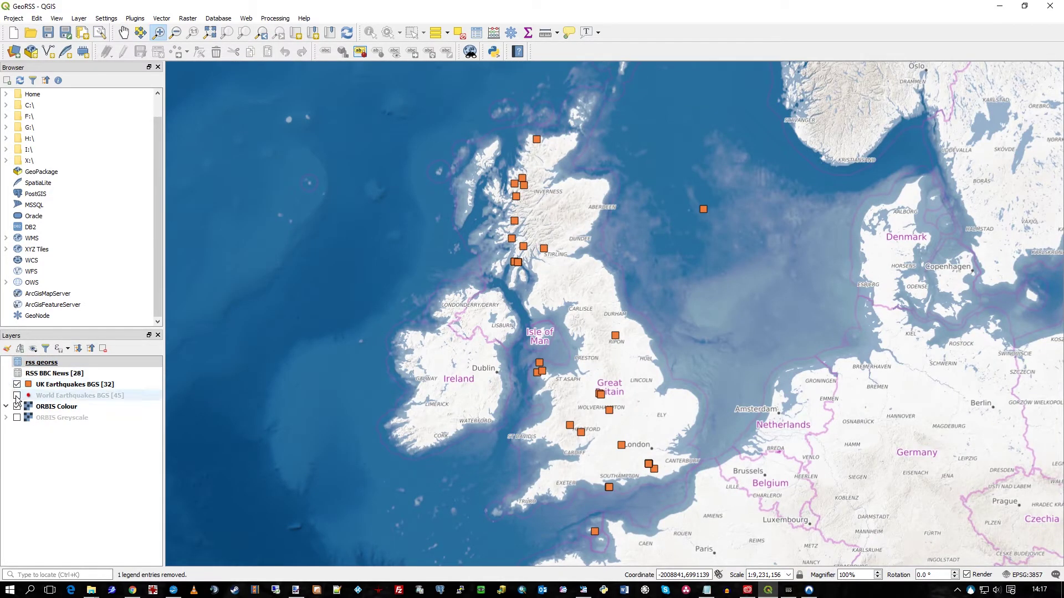
left_click(17, 395)
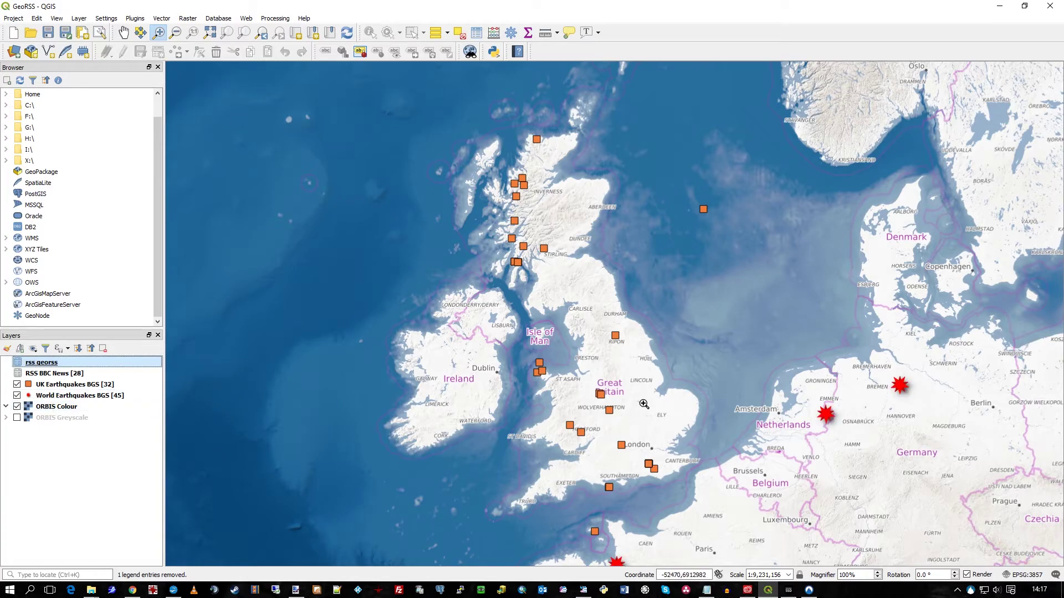
- Zoom out repeatedly until the earthquake stars are visible worldwide
left_click(175, 32)
left_click(589, 351)
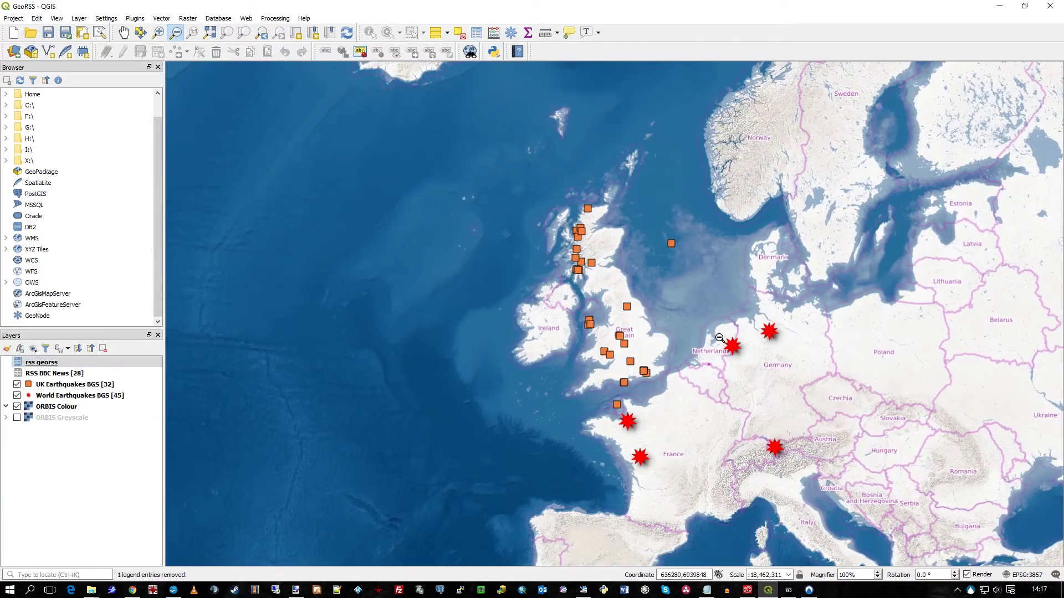
left_click(719, 338)
left_click(701, 332)
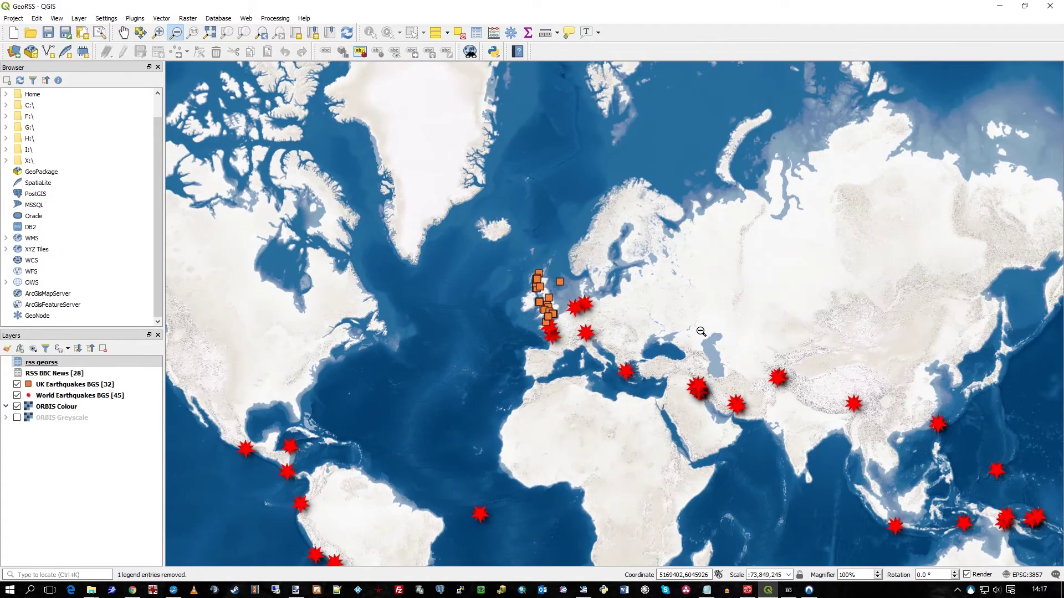
- Zoom into the Central Asia and Himalayan earthquakes, then zoom back out over the Himalaya region
left_click(159, 33)
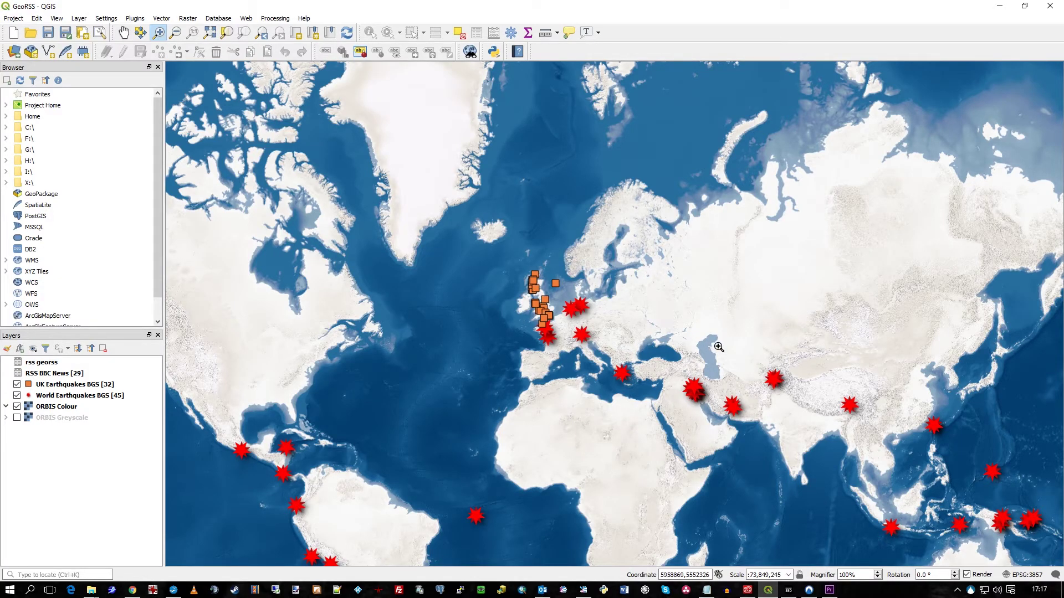
left_click_drag(736, 343, 891, 444)
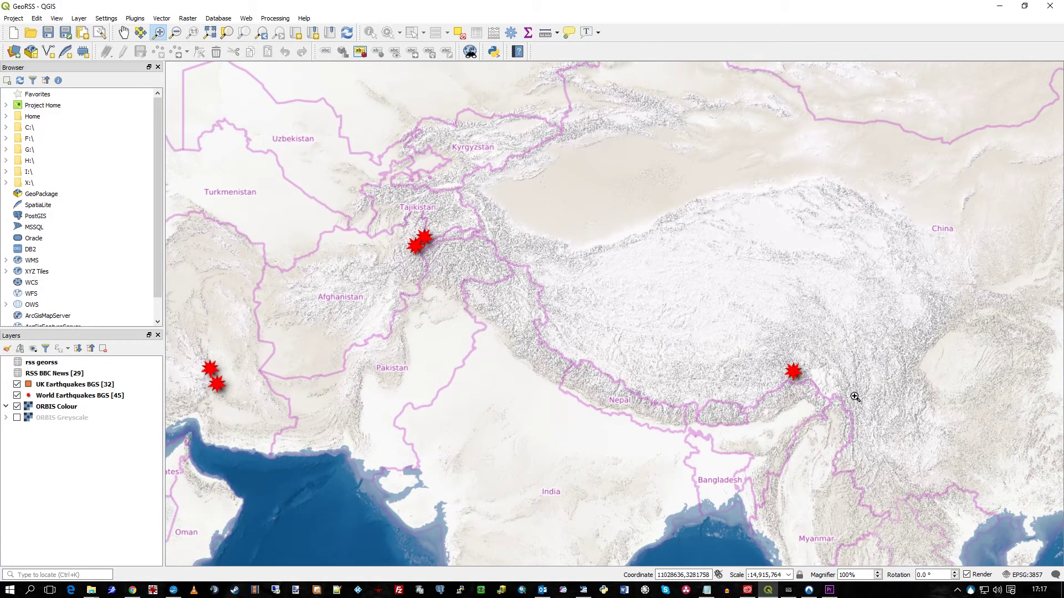
left_click(817, 357)
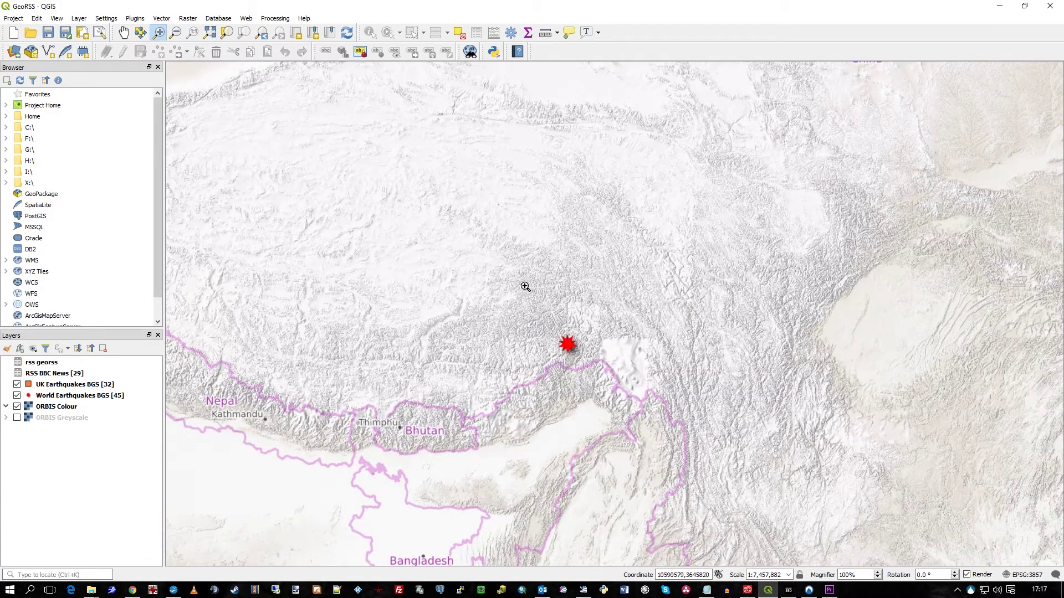
left_click(176, 33)
left_click(514, 319)
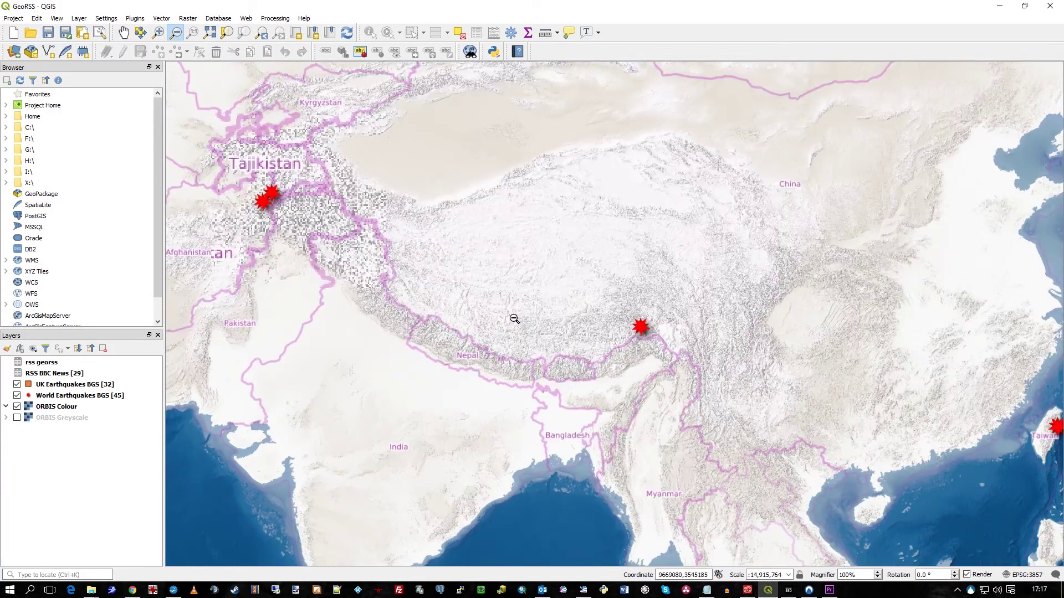
- Pan the map west past Afghanistan and Iran to bring Turkey and the Mediterranean into view
left_click(125, 35)
left_click_drag(644, 375, 848, 422)
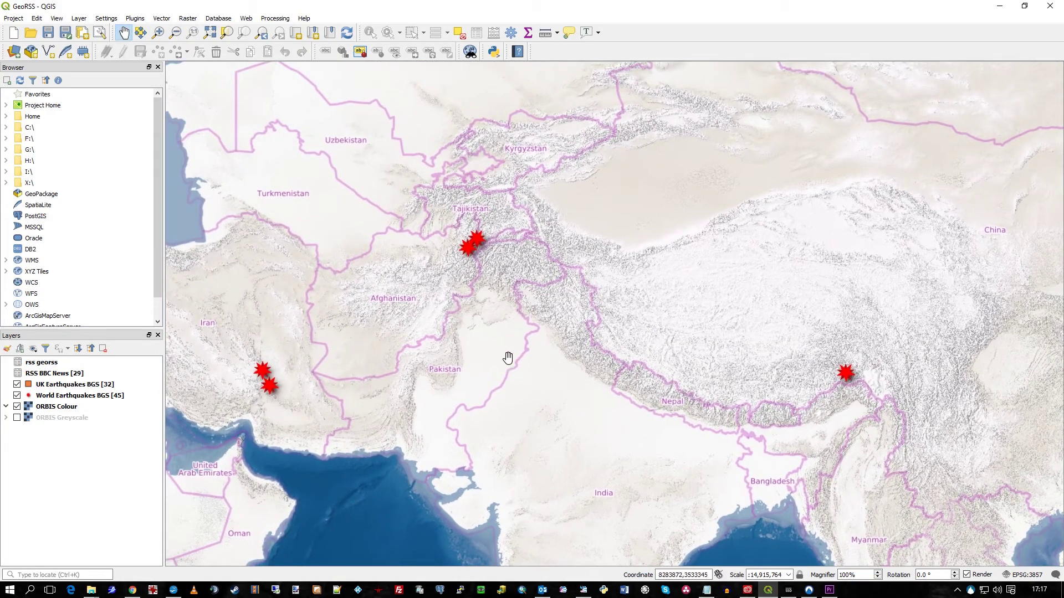
left_click_drag(459, 330, 533, 315)
left_click_drag(399, 353, 683, 331)
left_click_drag(576, 325, 779, 449)
left_click_drag(700, 351, 812, 368)
left_click_drag(573, 319, 733, 343)
- Zoom in twice on the earthquake marker near Athens in central Greece
left_click(158, 32)
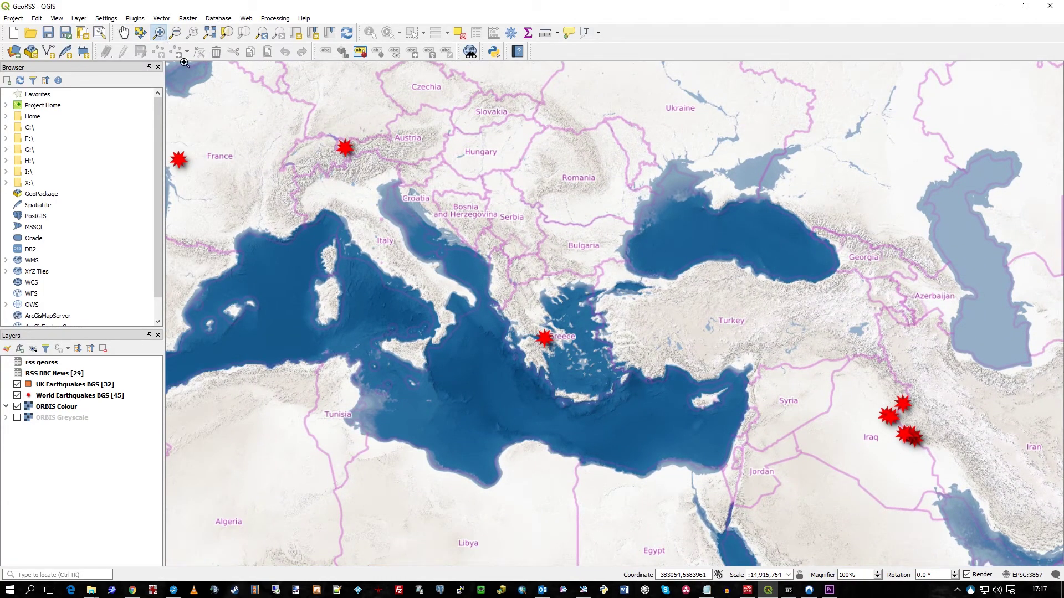
left_click(542, 323)
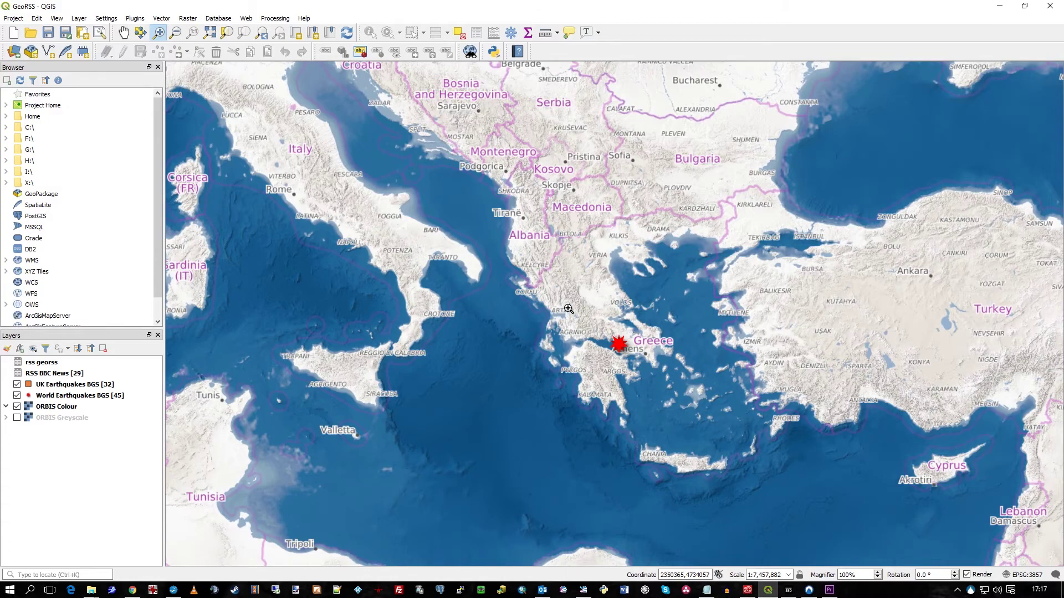
left_click(572, 291)
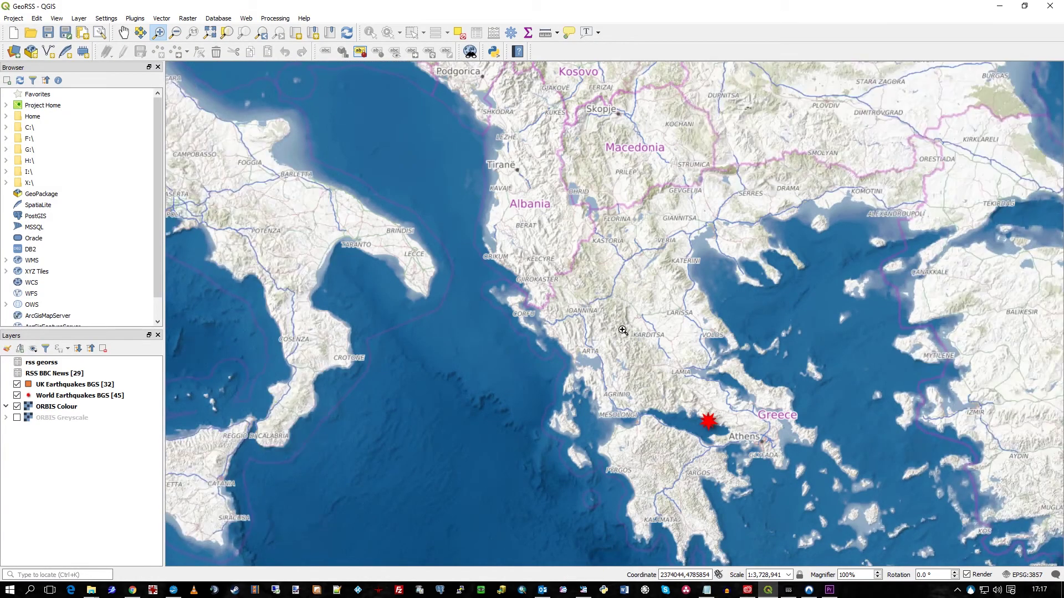